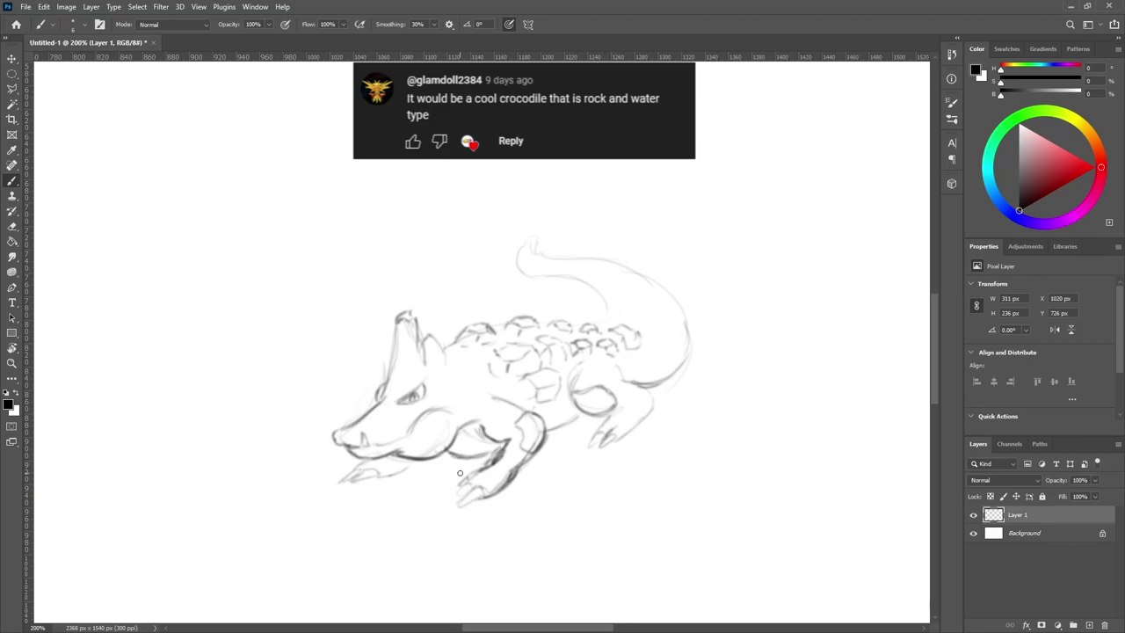
Sketch the toes and claws on both front feet of the crocodile.
{"action": "left_click_drag", "start_coordinate": [387, 474], "coordinate": [413, 463]}
{"action": "mouse_move", "coordinate": [473, 481]}
{"action": "left_mouse_down"}
{"action": "mouse_move", "coordinate": [451, 505]}
{"action": "mouse_move", "coordinate": [464, 502]}
{"action": "left_mouse_up"}
{"action": "mouse_move", "coordinate": [519, 467]}
{"action": "left_mouse_down"}
{"action": "mouse_move", "coordinate": [501, 489]}
{"action": "mouse_move", "coordinate": [456, 487]}
{"action": "left_mouse_up"}
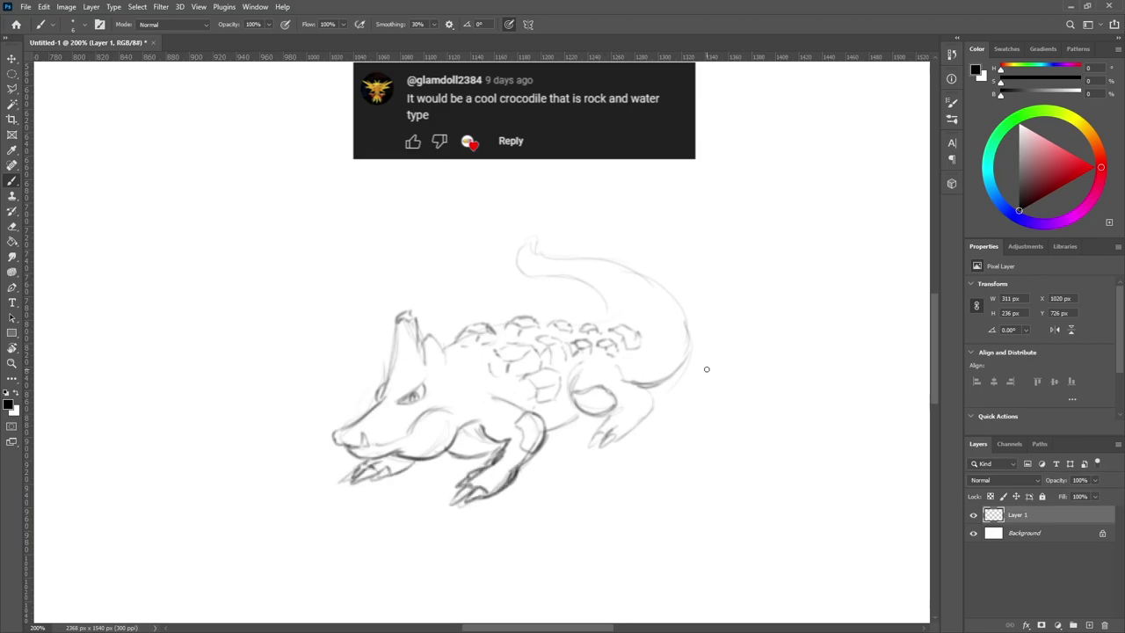
Sketch rocky ridges behind the head horn and curved armour plates on the shoulder and hind thigh.
{"action": "left_click_drag", "start_coordinate": [444, 345], "coordinate": [457, 341]}
{"action": "mouse_move", "coordinate": [452, 342]}
{"action": "left_mouse_down"}
{"action": "mouse_move", "coordinate": [472, 362]}
{"action": "mouse_move", "coordinate": [437, 373]}
{"action": "left_mouse_up"}
{"action": "mouse_move", "coordinate": [427, 343]}
{"action": "left_mouse_down"}
{"action": "mouse_move", "coordinate": [442, 337]}
{"action": "mouse_move", "coordinate": [444, 362]}
{"action": "left_mouse_up"}
{"action": "left_click_drag", "start_coordinate": [426, 343], "coordinate": [446, 380]}
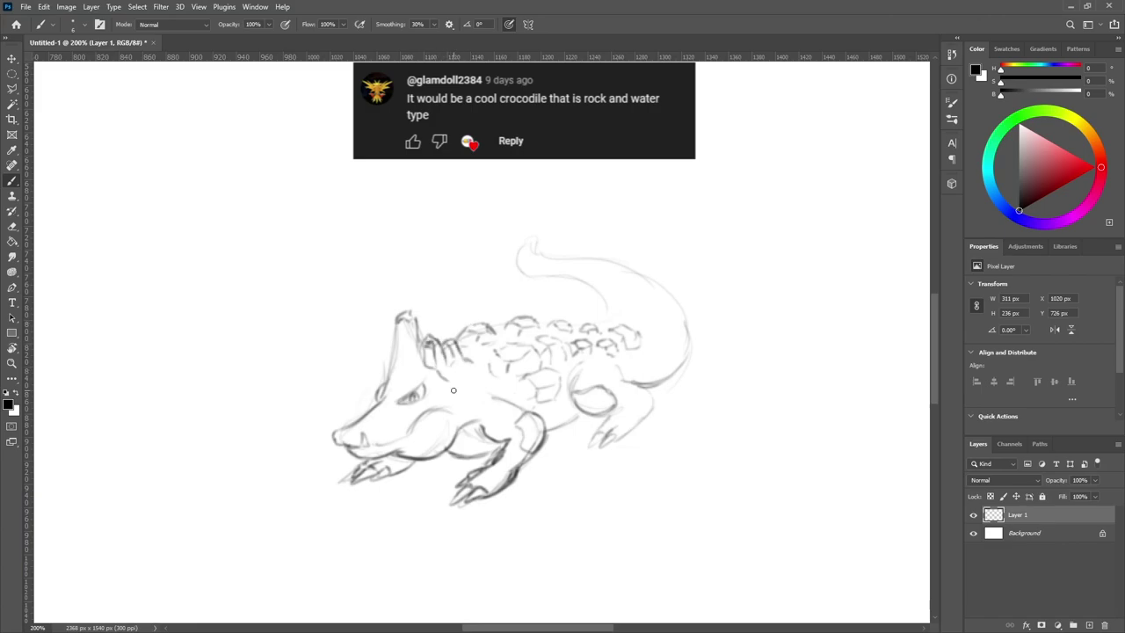
{"action": "mouse_move", "coordinate": [485, 413]}
{"action": "left_mouse_down"}
{"action": "mouse_move", "coordinate": [512, 402]}
{"action": "mouse_move", "coordinate": [515, 416]}
{"action": "left_mouse_up"}
{"action": "left_click_drag", "start_coordinate": [580, 372], "coordinate": [620, 377]}
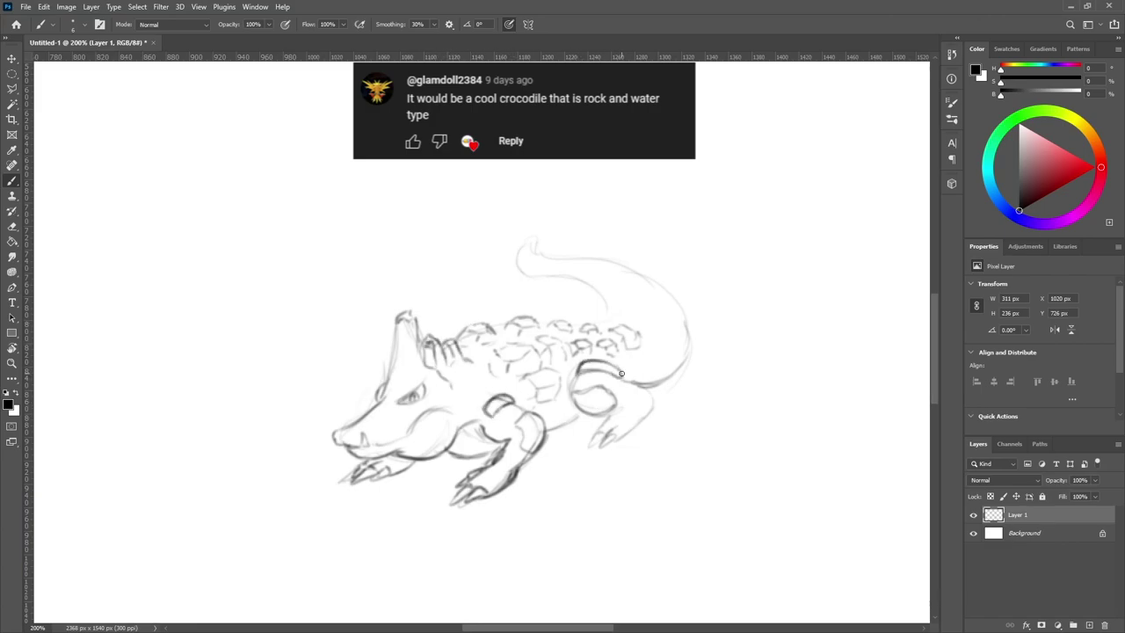
Refine the face sketch with teeth, the mouth line, the round cheek and the brow.
{"action": "left_click_drag", "start_coordinate": [350, 434], "coordinate": [355, 438]}
{"action": "mouse_move", "coordinate": [362, 433]}
{"action": "left_mouse_down"}
{"action": "mouse_move", "coordinate": [360, 444]}
{"action": "mouse_move", "coordinate": [394, 440]}
{"action": "left_mouse_up"}
{"action": "mouse_move", "coordinate": [371, 445]}
{"action": "left_mouse_down"}
{"action": "mouse_move", "coordinate": [422, 419]}
{"action": "mouse_move", "coordinate": [455, 422]}
{"action": "left_mouse_up"}
{"action": "left_click_drag", "start_coordinate": [396, 392], "coordinate": [411, 379]}
Darken the hind leg with its claws and sketch the belly edge between the legs.
{"action": "left_click_drag", "start_coordinate": [605, 415], "coordinate": [623, 401]}
{"action": "left_click_drag", "start_coordinate": [641, 388], "coordinate": [621, 442]}
{"action": "left_click_drag", "start_coordinate": [591, 422], "coordinate": [618, 427]}
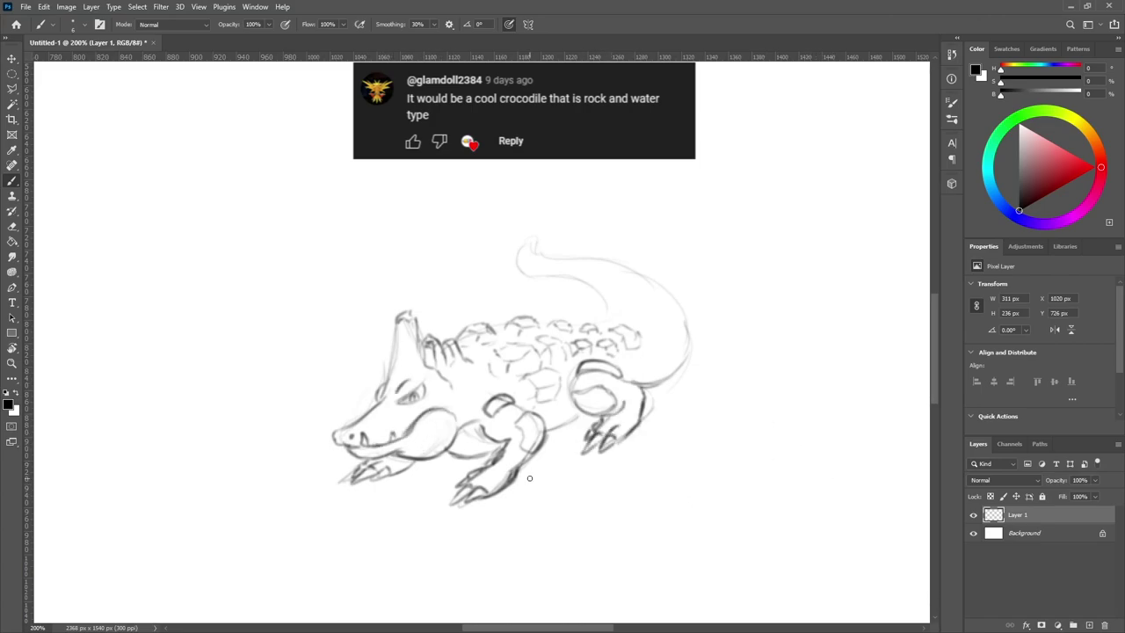
{"action": "mouse_move", "coordinate": [455, 430]}
{"action": "left_mouse_down"}
{"action": "mouse_move", "coordinate": [493, 440]}
{"action": "mouse_move", "coordinate": [494, 459]}
{"action": "left_mouse_up"}
{"action": "left_click_drag", "start_coordinate": [541, 430], "coordinate": [585, 406]}
Strengthen the sketched outlines of the curved tail and the head horn.
{"action": "mouse_move", "coordinate": [520, 252]}
{"action": "left_mouse_down"}
{"action": "mouse_move", "coordinate": [528, 276]}
{"action": "mouse_move", "coordinate": [610, 318]}
{"action": "left_mouse_up"}
{"action": "mouse_move", "coordinate": [523, 262]}
{"action": "left_mouse_down"}
{"action": "mouse_move", "coordinate": [536, 241]}
{"action": "mouse_move", "coordinate": [686, 308]}
{"action": "mouse_move", "coordinate": [691, 371]}
{"action": "mouse_move", "coordinate": [668, 380]}
{"action": "left_mouse_up"}
{"action": "left_click_drag", "start_coordinate": [405, 319], "coordinate": [391, 383]}
Sketch rock plates shrinking toward the tail tip, and reinforce the front back rocks and the tail's outer edge.
{"action": "mouse_move", "coordinate": [625, 321]}
{"action": "left_mouse_down"}
{"action": "mouse_move", "coordinate": [647, 313]}
{"action": "mouse_move", "coordinate": [658, 334]}
{"action": "left_mouse_up"}
{"action": "left_click_drag", "start_coordinate": [641, 320], "coordinate": [663, 330]}
{"action": "key", "text": "ctrl+z"}
{"action": "key", "text": "ctrl+z"}
{"action": "key", "text": "ctrl+z"}
{"action": "mouse_move", "coordinate": [629, 358]}
{"action": "left_mouse_down"}
{"action": "mouse_move", "coordinate": [651, 364]}
{"action": "mouse_move", "coordinate": [666, 350]}
{"action": "left_mouse_up"}
{"action": "left_click_drag", "start_coordinate": [668, 313], "coordinate": [679, 328]}
{"action": "left_click_drag", "start_coordinate": [657, 290], "coordinate": [666, 302]}
{"action": "mouse_move", "coordinate": [630, 283]}
{"action": "left_mouse_down"}
{"action": "mouse_move", "coordinate": [642, 298]}
{"action": "mouse_move", "coordinate": [654, 292]}
{"action": "left_mouse_up"}
{"action": "mouse_move", "coordinate": [610, 272]}
{"action": "left_mouse_down"}
{"action": "mouse_move", "coordinate": [619, 283]}
{"action": "mouse_move", "coordinate": [605, 275]}
{"action": "left_mouse_up"}
{"action": "left_click_drag", "start_coordinate": [576, 267], "coordinate": [587, 269]}
{"action": "left_click_drag", "start_coordinate": [566, 262], "coordinate": [561, 264]}
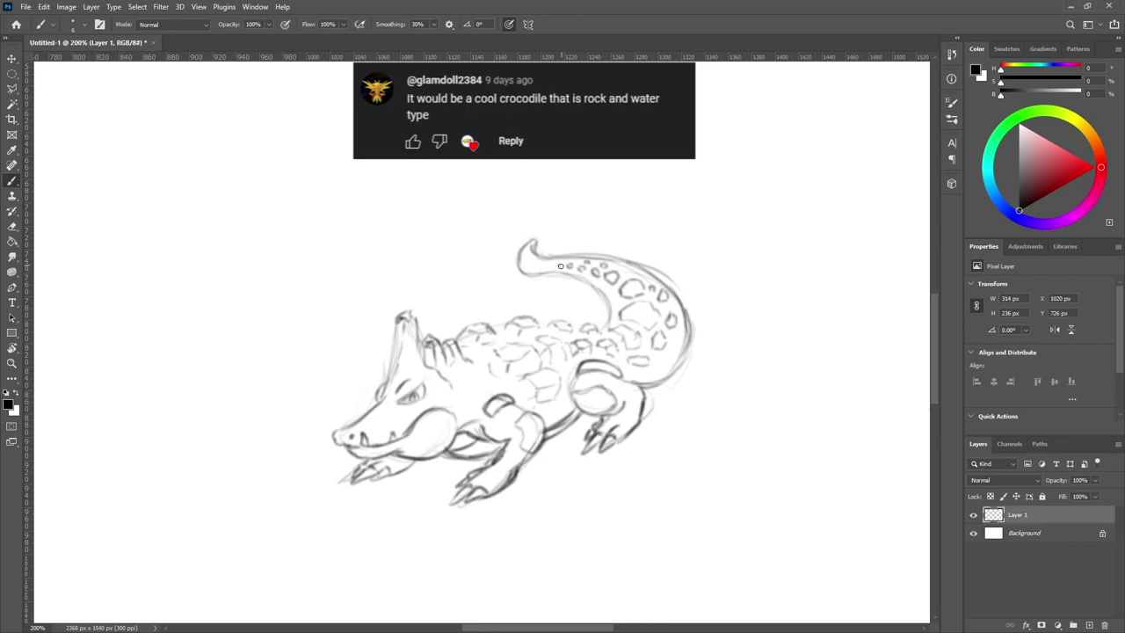
{"action": "mouse_move", "coordinate": [452, 339]}
{"action": "left_mouse_down"}
{"action": "mouse_move", "coordinate": [474, 320]}
{"action": "mouse_move", "coordinate": [504, 339]}
{"action": "left_mouse_up"}
{"action": "mouse_move", "coordinate": [651, 367]}
{"action": "left_mouse_down"}
{"action": "mouse_move", "coordinate": [687, 315]}
{"action": "mouse_move", "coordinate": [681, 353]}
{"action": "left_mouse_up"}
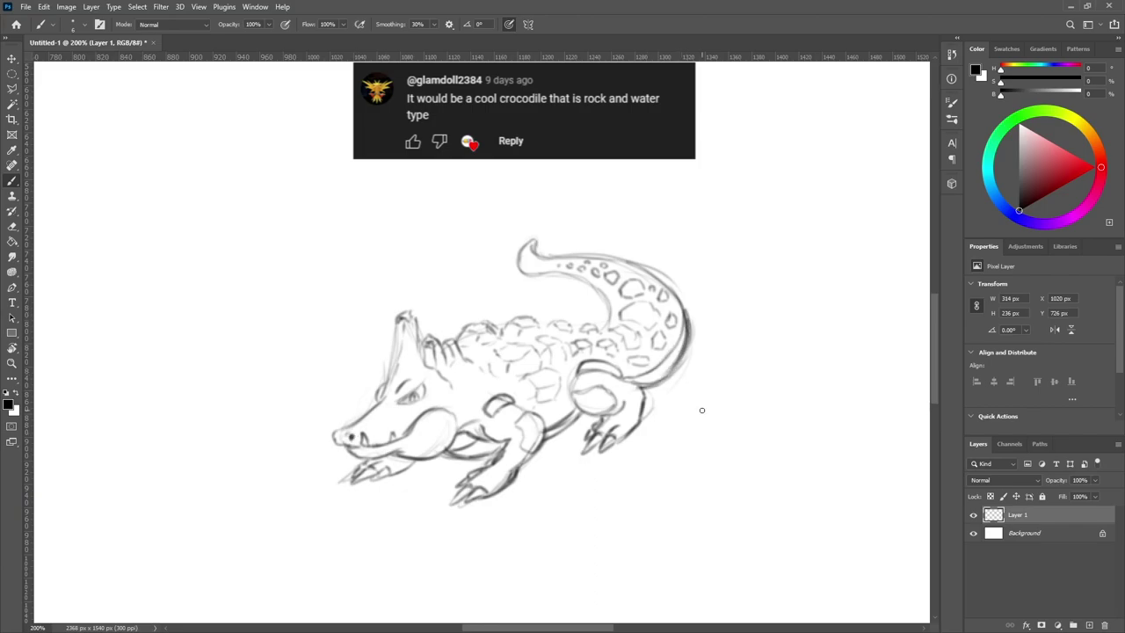
Lower the sketch layer's opacity to 45% and add a new layer above it.
{"action": "left_click_drag", "start_coordinate": [1062, 480], "coordinate": [1024, 480]}
{"action": "left_click", "coordinate": [1089, 625]}
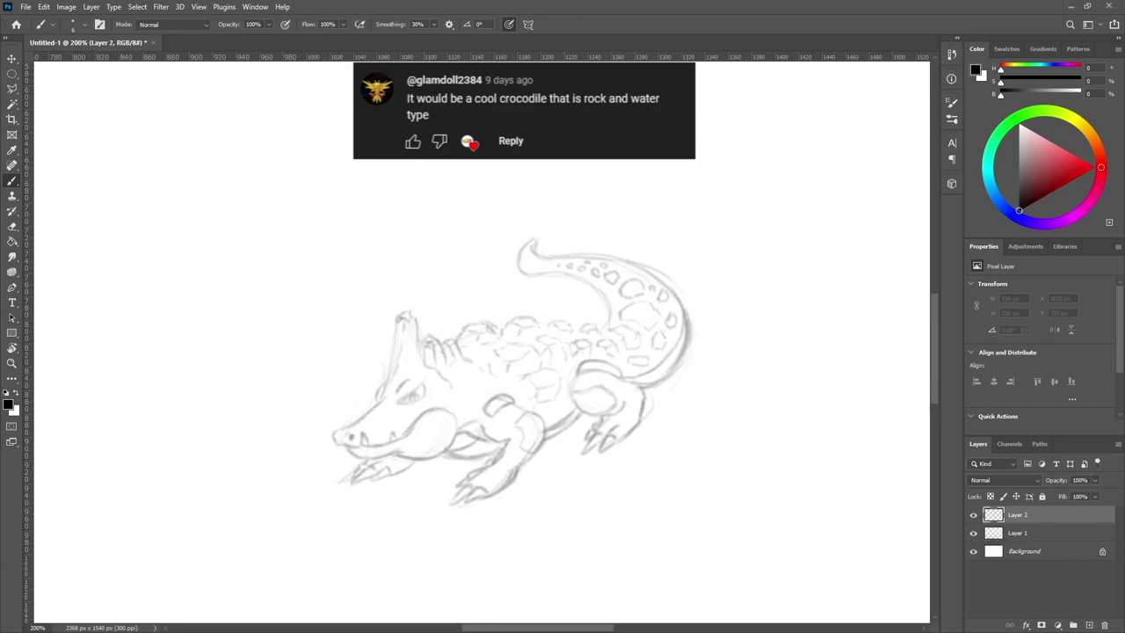
Enlarge the Layer 1 sketch to about twice its size and make Layer 2 the active layer.
{"action": "key", "text": "v"}
{"action": "left_click", "coordinate": [239, 198]}
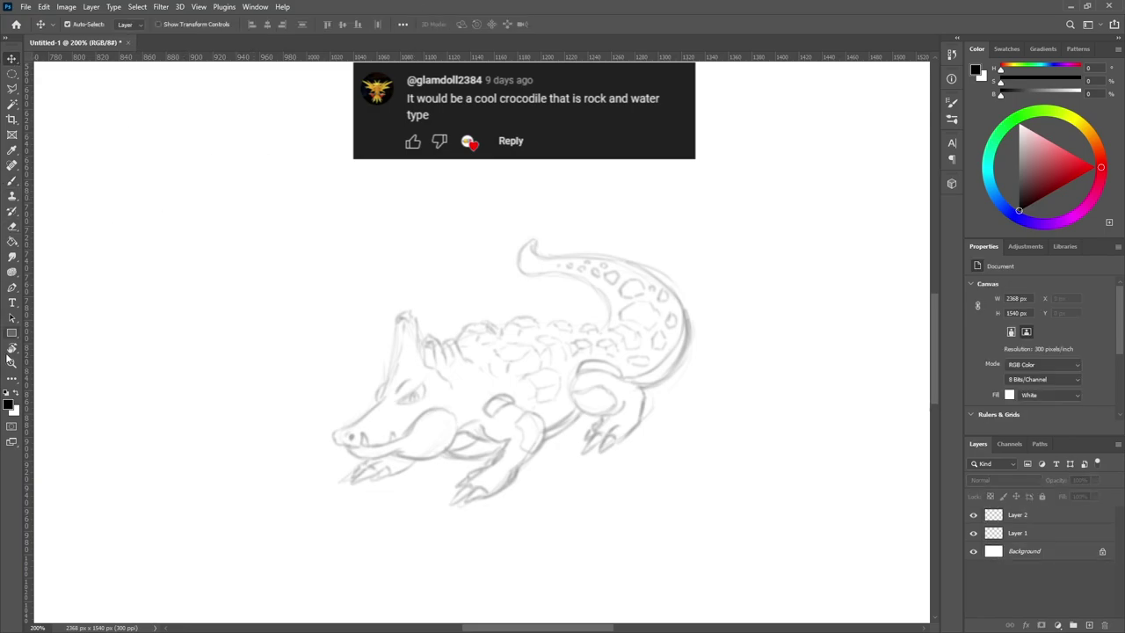
{"action": "left_click", "coordinate": [11, 363]}
{"action": "key", "text": "ctrl+minus"}
{"action": "key", "text": "alt+["}
{"action": "key", "text": "m"}
{"action": "left_click_drag", "start_coordinate": [376, 255], "coordinate": [639, 491]}
{"action": "key", "text": "ctrl+t"}
{"action": "left_click_drag", "start_coordinate": [641, 253], "coordinate": [831, 151]}
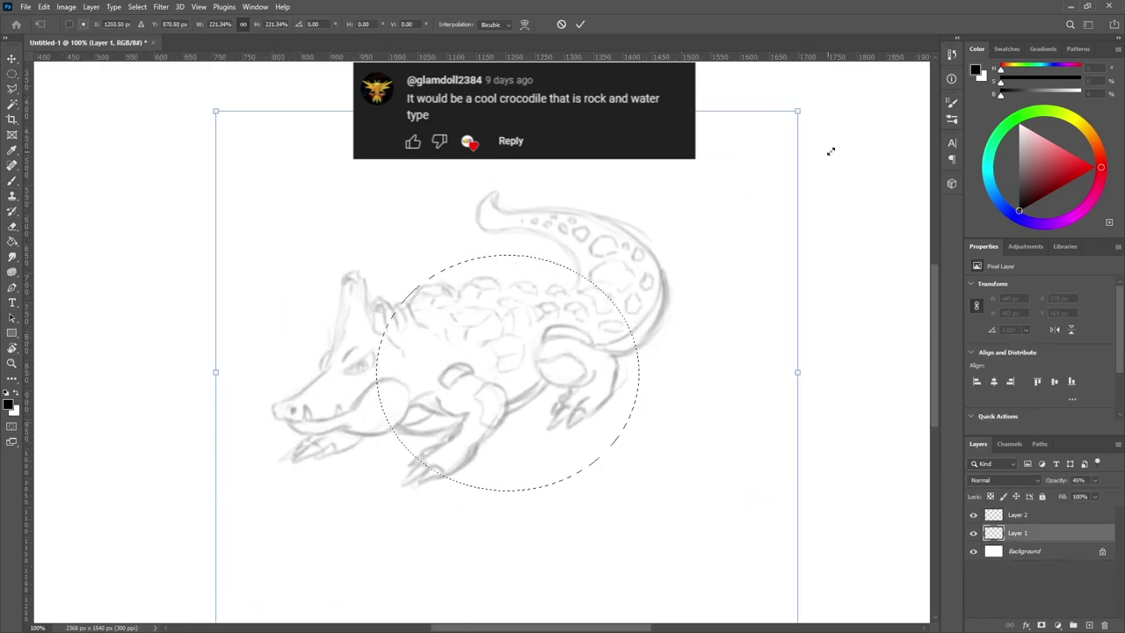
{"action": "key", "text": "Return"}
{"action": "key", "text": "alt+bracketright"}
Trace clean lines on Layer 2 for the snout, horn, eye, teeth, jaw and round cheek.
{"action": "key", "text": "b"}
{"action": "mouse_move", "coordinate": [303, 413]}
{"action": "left_mouse_down"}
{"action": "mouse_move", "coordinate": [340, 372]}
{"action": "mouse_move", "coordinate": [366, 278]}
{"action": "mouse_move", "coordinate": [378, 281]}
{"action": "mouse_move", "coordinate": [398, 341]}
{"action": "left_mouse_up"}
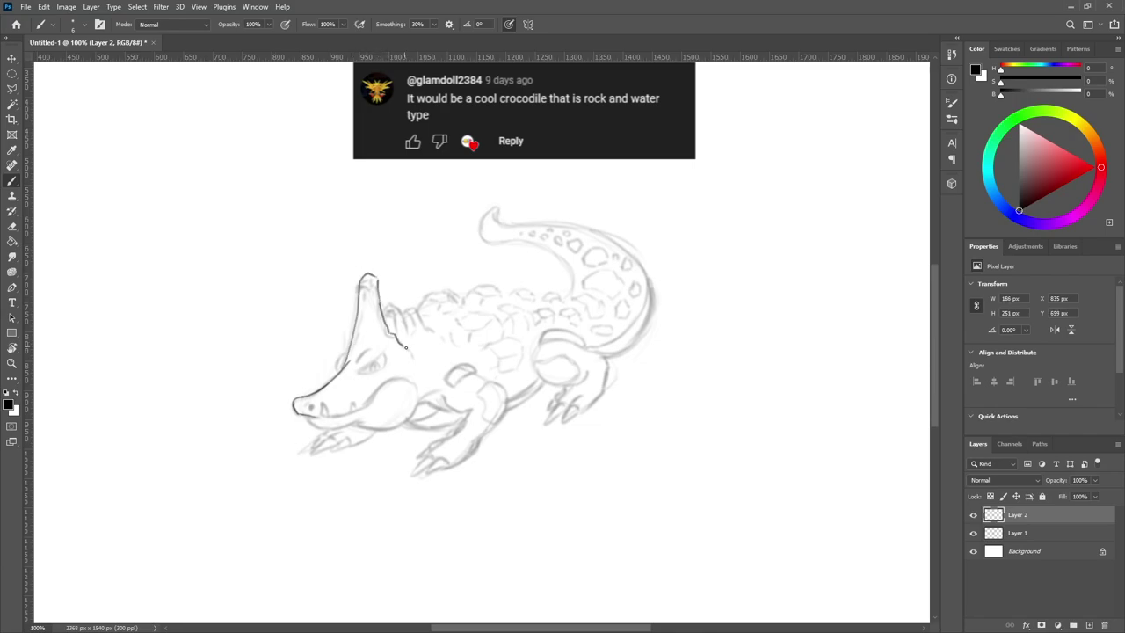
{"action": "left_click_drag", "start_coordinate": [356, 373], "coordinate": [380, 371]}
{"action": "key", "text": "e"}
{"action": "left_click_drag", "start_coordinate": [313, 417], "coordinate": [323, 406]}
{"action": "key", "text": "b"}
{"action": "mouse_move", "coordinate": [385, 389]}
{"action": "left_mouse_down"}
{"action": "mouse_move", "coordinate": [406, 387]}
{"action": "mouse_move", "coordinate": [391, 429]}
{"action": "left_mouse_up"}
{"action": "left_click_drag", "start_coordinate": [304, 417], "coordinate": [398, 424]}
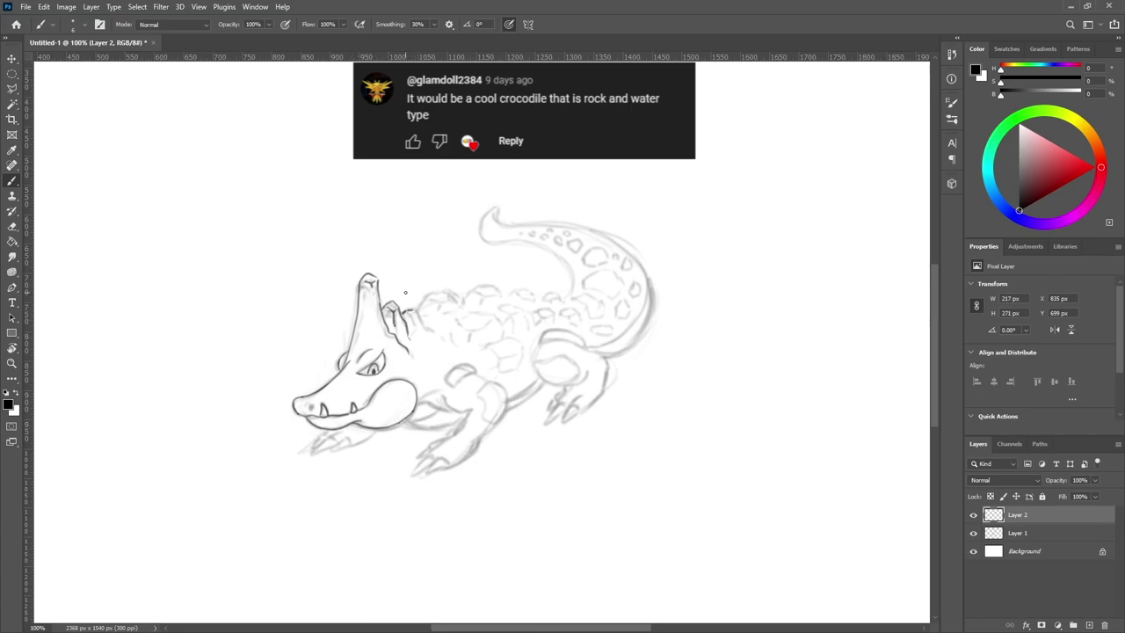
Trace the near foreleg with its shoulder and elbow plates and claws, plus the far front foot.
{"action": "mouse_move", "coordinate": [413, 410]}
{"action": "left_mouse_down"}
{"action": "mouse_move", "coordinate": [458, 413]}
{"action": "mouse_move", "coordinate": [444, 429]}
{"action": "mouse_move", "coordinate": [459, 426]}
{"action": "left_mouse_up"}
{"action": "key", "text": "ctrl+z"}
{"action": "mouse_move", "coordinate": [440, 392]}
{"action": "left_mouse_down"}
{"action": "mouse_move", "coordinate": [468, 417]}
{"action": "mouse_move", "coordinate": [431, 453]}
{"action": "mouse_move", "coordinate": [477, 372]}
{"action": "left_mouse_up"}
{"action": "key", "text": "ctrl+z"}
{"action": "mouse_move", "coordinate": [473, 374]}
{"action": "left_mouse_down"}
{"action": "mouse_move", "coordinate": [446, 381]}
{"action": "mouse_move", "coordinate": [488, 382]}
{"action": "left_mouse_up"}
{"action": "mouse_move", "coordinate": [479, 392]}
{"action": "left_mouse_down"}
{"action": "mouse_move", "coordinate": [509, 408]}
{"action": "mouse_move", "coordinate": [498, 425]}
{"action": "left_mouse_up"}
{"action": "mouse_move", "coordinate": [479, 393]}
{"action": "left_mouse_down"}
{"action": "mouse_move", "coordinate": [496, 426]}
{"action": "mouse_move", "coordinate": [455, 467]}
{"action": "mouse_move", "coordinate": [412, 475]}
{"action": "mouse_move", "coordinate": [453, 464]}
{"action": "left_mouse_up"}
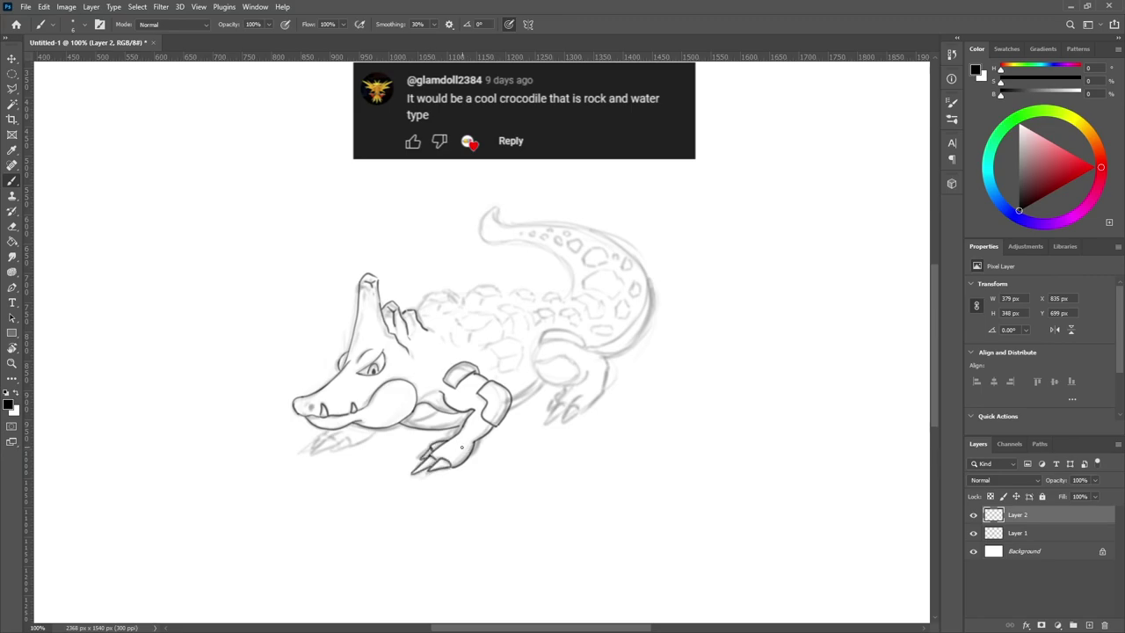
{"action": "left_click_drag", "start_coordinate": [332, 437], "coordinate": [314, 451]}
{"action": "left_click_drag", "start_coordinate": [314, 452], "coordinate": [337, 443]}
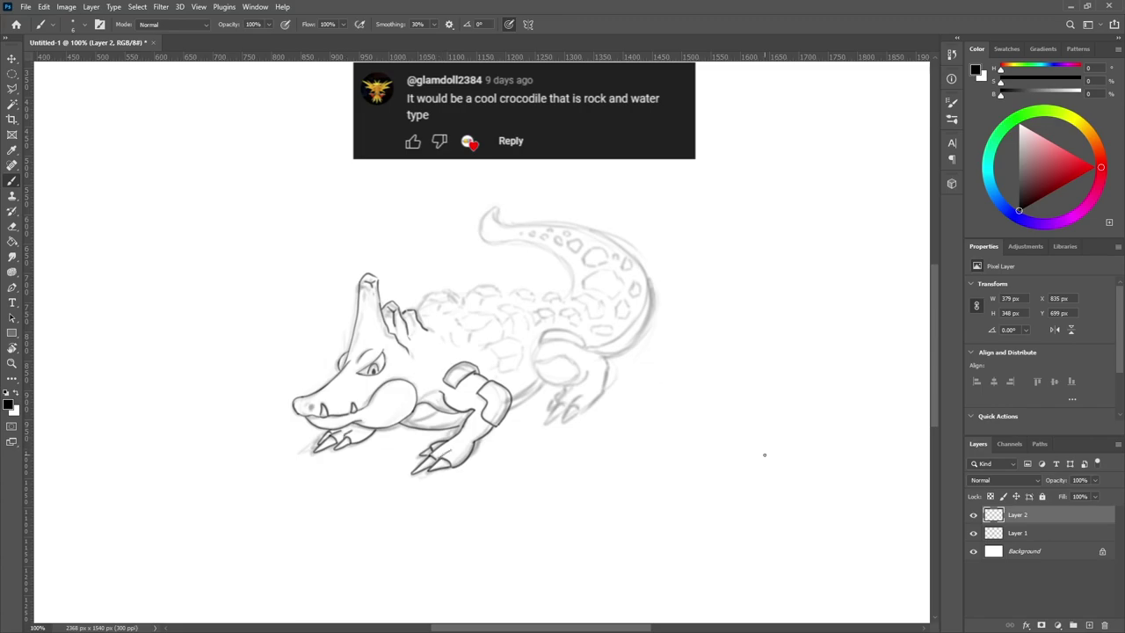
Trace the belly edge and the hind leg with its thigh plates, foot and claws.
{"action": "left_click_drag", "start_coordinate": [509, 410], "coordinate": [549, 381]}
{"action": "left_click_drag", "start_coordinate": [513, 399], "coordinate": [563, 386]}
{"action": "mouse_move", "coordinate": [533, 365]}
{"action": "left_mouse_down"}
{"action": "mouse_move", "coordinate": [575, 380]}
{"action": "mouse_move", "coordinate": [587, 371]}
{"action": "mouse_move", "coordinate": [535, 343]}
{"action": "left_mouse_up"}
{"action": "left_click_drag", "start_coordinate": [538, 345], "coordinate": [582, 349]}
{"action": "mouse_move", "coordinate": [537, 348]}
{"action": "left_mouse_down"}
{"action": "mouse_move", "coordinate": [574, 328]}
{"action": "mouse_move", "coordinate": [606, 393]}
{"action": "mouse_move", "coordinate": [562, 422]}
{"action": "left_mouse_up"}
{"action": "mouse_move", "coordinate": [564, 420]}
{"action": "left_mouse_down"}
{"action": "mouse_move", "coordinate": [580, 395]}
{"action": "mouse_move", "coordinate": [566, 390]}
{"action": "left_mouse_up"}
Trace the rocky top contour of the back and the tail's inner curve up to the tip.
{"action": "mouse_move", "coordinate": [418, 306]}
{"action": "left_mouse_down"}
{"action": "mouse_move", "coordinate": [478, 285]}
{"action": "mouse_move", "coordinate": [573, 300]}
{"action": "left_mouse_up"}
{"action": "mouse_move", "coordinate": [496, 208]}
{"action": "left_mouse_down"}
{"action": "mouse_move", "coordinate": [505, 244]}
{"action": "mouse_move", "coordinate": [573, 276]}
{"action": "left_mouse_up"}
{"action": "key", "text": "ctrl+z"}
{"action": "mouse_move", "coordinate": [496, 209]}
{"action": "left_mouse_down"}
{"action": "mouse_move", "coordinate": [497, 243]}
{"action": "mouse_move", "coordinate": [570, 297]}
{"action": "left_mouse_up"}
{"action": "mouse_move", "coordinate": [497, 209]}
{"action": "left_mouse_down"}
{"action": "mouse_move", "coordinate": [496, 219]}
{"action": "mouse_move", "coordinate": [543, 217]}
{"action": "left_mouse_up"}
{"action": "key", "text": "ctrl+z"}
Resize the brush, trace the tail's outer curve down to the hind leg, and erase stray marks near the tip.
{"action": "right_click", "coordinate": [600, 381], "text": "alt"}
{"action": "key", "text": "ctrl+z"}
{"action": "mouse_move", "coordinate": [607, 358]}
{"action": "left_mouse_down"}
{"action": "mouse_move", "coordinate": [637, 340]}
{"action": "mouse_move", "coordinate": [652, 280]}
{"action": "left_mouse_up"}
{"action": "mouse_move", "coordinate": [500, 223]}
{"action": "left_mouse_down"}
{"action": "mouse_move", "coordinate": [639, 263]}
{"action": "mouse_move", "coordinate": [651, 287]}
{"action": "left_mouse_up"}
{"action": "key", "text": "e"}
{"action": "key", "text": "b"}
{"action": "key", "text": "e"}
{"action": "left_click_drag", "start_coordinate": [543, 215], "coordinate": [537, 214]}
{"action": "key", "text": "b"}
{"action": "left_click_drag", "start_coordinate": [606, 348], "coordinate": [645, 279]}
{"action": "key", "text": "ctrl+z"}
Outline the faceted rock plates covering the crocodile's back.
{"action": "mouse_move", "coordinate": [456, 314]}
{"action": "left_mouse_down"}
{"action": "mouse_move", "coordinate": [500, 308]}
{"action": "mouse_move", "coordinate": [484, 331]}
{"action": "mouse_move", "coordinate": [455, 324]}
{"action": "left_mouse_up"}
{"action": "left_click_drag", "start_coordinate": [455, 322], "coordinate": [450, 332]}
{"action": "mouse_move", "coordinate": [469, 331]}
{"action": "left_mouse_down"}
{"action": "mouse_move", "coordinate": [464, 343]}
{"action": "mouse_move", "coordinate": [514, 342]}
{"action": "left_mouse_up"}
{"action": "key", "text": "ctrl+z"}
{"action": "left_click_drag", "start_coordinate": [494, 356], "coordinate": [520, 356]}
{"action": "mouse_move", "coordinate": [489, 315]}
{"action": "left_mouse_down"}
{"action": "mouse_move", "coordinate": [521, 302]}
{"action": "mouse_move", "coordinate": [526, 327]}
{"action": "left_mouse_up"}
{"action": "mouse_move", "coordinate": [496, 324]}
{"action": "left_mouse_down"}
{"action": "mouse_move", "coordinate": [529, 314]}
{"action": "mouse_move", "coordinate": [537, 332]}
{"action": "mouse_move", "coordinate": [552, 310]}
{"action": "mouse_move", "coordinate": [569, 319]}
{"action": "mouse_move", "coordinate": [470, 292]}
{"action": "mouse_move", "coordinate": [440, 311]}
{"action": "mouse_move", "coordinate": [462, 314]}
{"action": "left_mouse_up"}
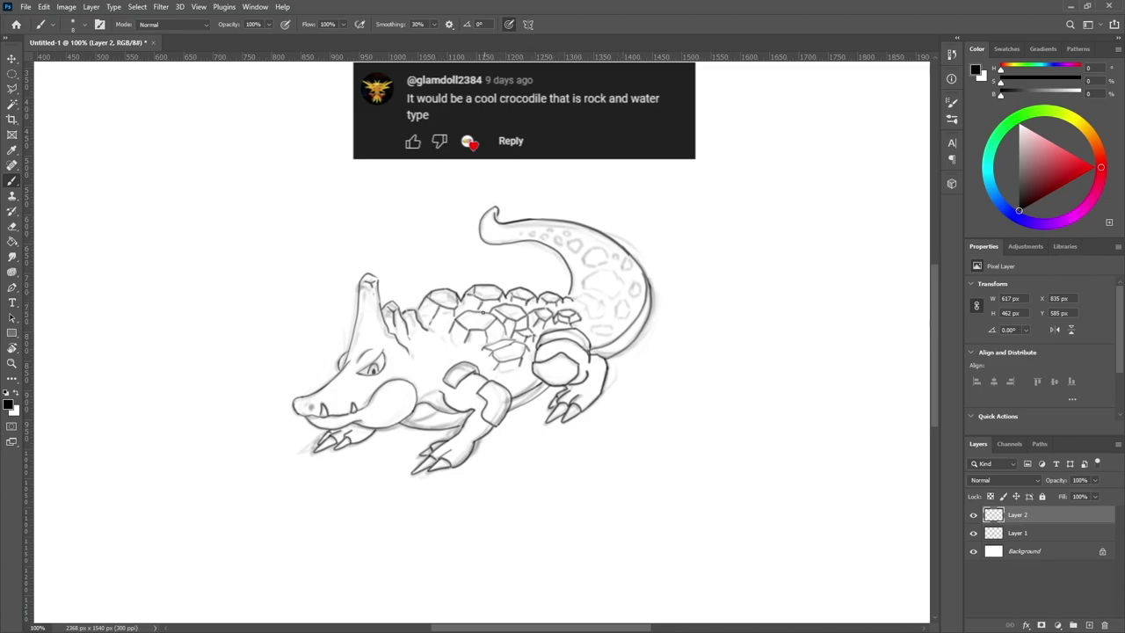
Trace the rock plates along the tail and complete the lower rocks on the back.
{"action": "mouse_move", "coordinate": [576, 307]}
{"action": "left_mouse_down"}
{"action": "mouse_move", "coordinate": [602, 299]}
{"action": "mouse_move", "coordinate": [580, 320]}
{"action": "mouse_move", "coordinate": [617, 308]}
{"action": "mouse_move", "coordinate": [637, 290]}
{"action": "mouse_move", "coordinate": [606, 274]}
{"action": "mouse_move", "coordinate": [629, 271]}
{"action": "left_mouse_up"}
{"action": "left_click_drag", "start_coordinate": [592, 249], "coordinate": [605, 265]}
{"action": "mouse_move", "coordinate": [591, 248]}
{"action": "left_mouse_down"}
{"action": "mouse_move", "coordinate": [614, 263]}
{"action": "mouse_move", "coordinate": [569, 234]}
{"action": "left_mouse_up"}
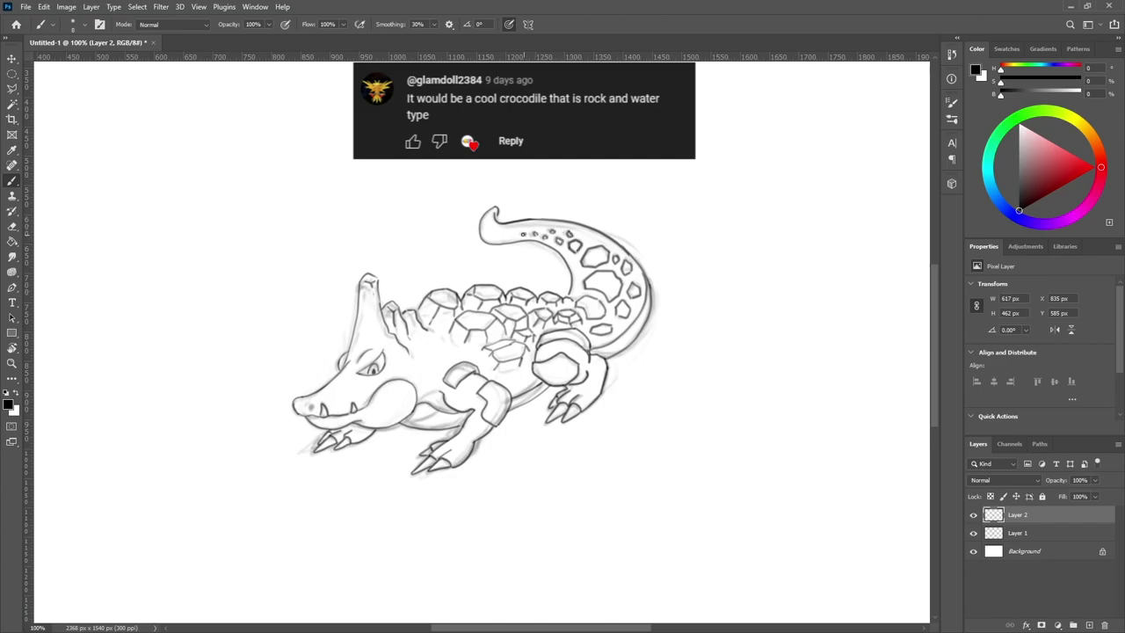
{"action": "key", "text": "e"}
{"action": "key", "text": "b"}
{"action": "mouse_move", "coordinate": [510, 338]}
{"action": "left_mouse_down"}
{"action": "mouse_move", "coordinate": [525, 345]}
{"action": "mouse_move", "coordinate": [494, 360]}
{"action": "mouse_move", "coordinate": [525, 365]}
{"action": "left_mouse_up"}
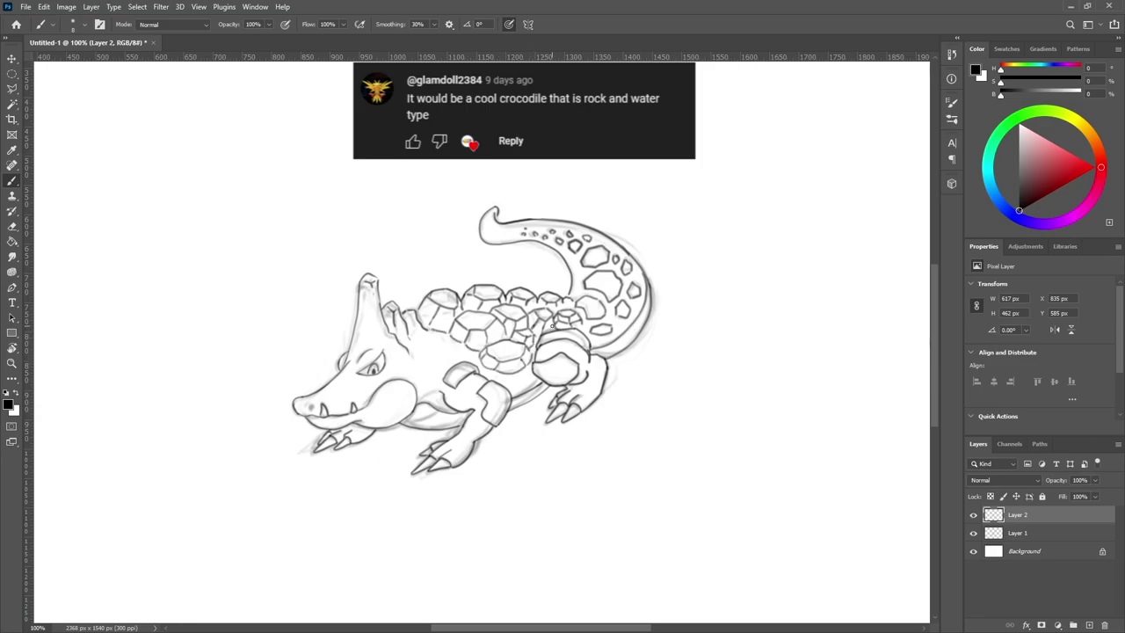
Hide the Layer 1 sketch and draw segment lines along the belly and the tail's underside.
{"action": "left_click", "coordinate": [973, 533]}
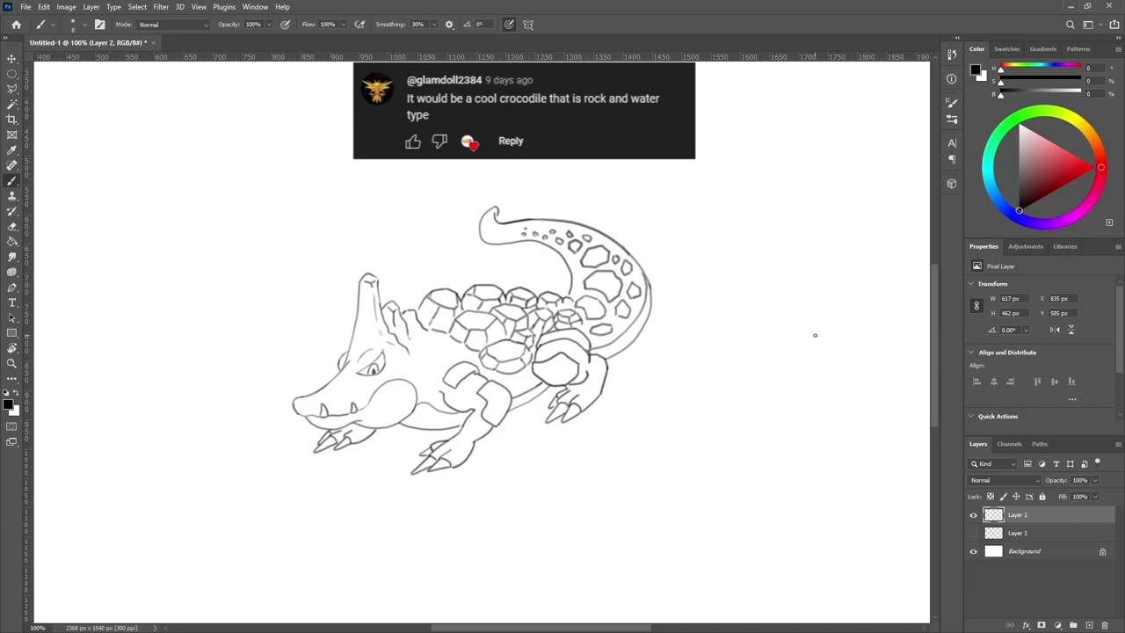
{"action": "left_click_drag", "start_coordinate": [428, 401], "coordinate": [466, 411]}
{"action": "left_click_drag", "start_coordinate": [626, 349], "coordinate": [651, 295]}
Scale up the line art on Layer 2 so the crocodile fills more of the canvas.
{"action": "key", "text": "ctrl+t"}
{"action": "mouse_move", "coordinate": [652, 205]}
{"action": "left_mouse_down"}
{"action": "mouse_move", "coordinate": [695, 186]}
{"action": "mouse_move", "coordinate": [666, 236]}
{"action": "mouse_move", "coordinate": [216, 530]}
{"action": "left_mouse_up"}
{"action": "key", "text": "ctrl+z"}
{"action": "left_click_drag", "start_coordinate": [652, 205], "coordinate": [705, 166]}
{"action": "key", "text": "Return"}
Add a new layer beneath the line art and set the painting colour to blue-grey (H 214, S 32, B 58).
{"action": "left_click", "coordinate": [1082, 533]}
{"action": "left_click", "coordinate": [1089, 625]}
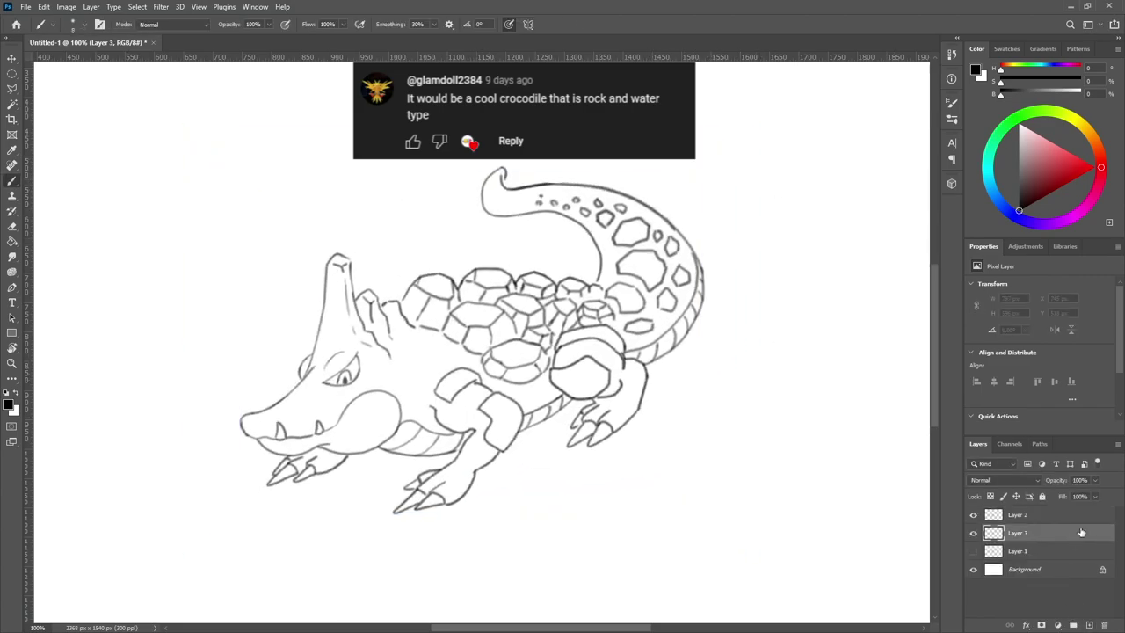
{"action": "left_click", "coordinate": [995, 197]}
{"action": "left_click_drag", "start_coordinate": [1034, 171], "coordinate": [1032, 168]}
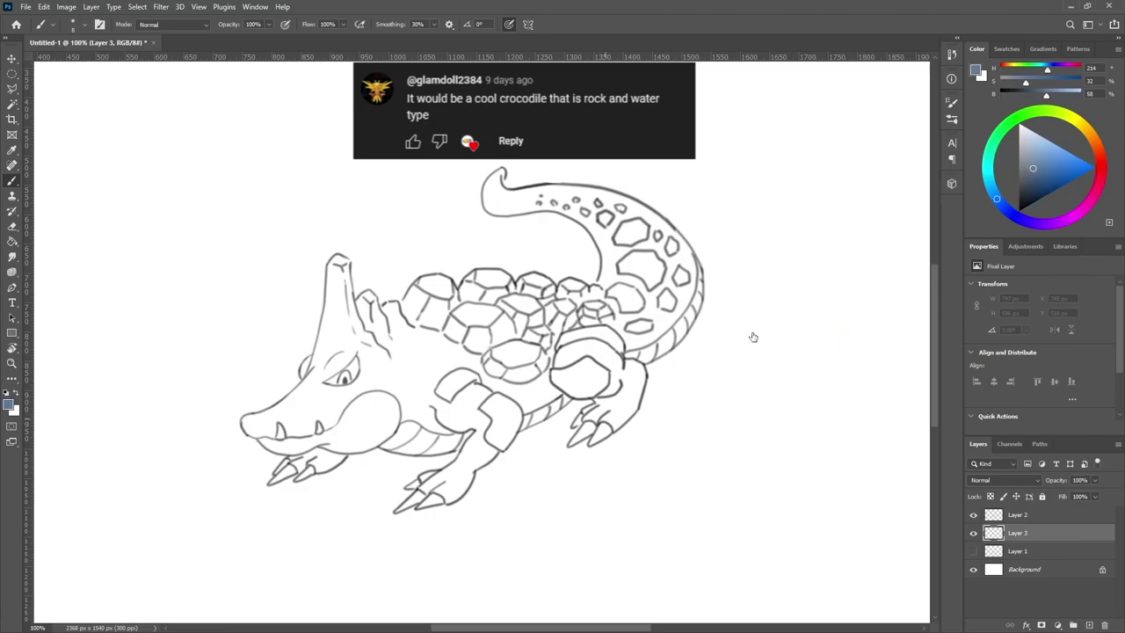
Draw a closed blue-grey outline around the whole crocodile silhouette on Layer 3.
{"action": "mouse_move", "coordinate": [242, 429]}
{"action": "left_mouse_down"}
{"action": "mouse_move", "coordinate": [313, 360]}
{"action": "mouse_move", "coordinate": [339, 257]}
{"action": "mouse_move", "coordinate": [355, 299]}
{"action": "mouse_move", "coordinate": [400, 305]}
{"action": "mouse_move", "coordinate": [440, 276]}
{"action": "mouse_move", "coordinate": [502, 273]}
{"action": "mouse_move", "coordinate": [597, 290]}
{"action": "left_mouse_up"}
{"action": "mouse_move", "coordinate": [503, 169]}
{"action": "left_mouse_down"}
{"action": "mouse_move", "coordinate": [483, 195]}
{"action": "mouse_move", "coordinate": [492, 215]}
{"action": "mouse_move", "coordinate": [571, 211]}
{"action": "mouse_move", "coordinate": [592, 234]}
{"action": "mouse_move", "coordinate": [603, 285]}
{"action": "left_mouse_up"}
{"action": "mouse_move", "coordinate": [502, 171]}
{"action": "left_mouse_down"}
{"action": "mouse_move", "coordinate": [506, 188]}
{"action": "mouse_move", "coordinate": [568, 190]}
{"action": "mouse_move", "coordinate": [649, 216]}
{"action": "mouse_move", "coordinate": [677, 242]}
{"action": "left_mouse_up"}
{"action": "mouse_move", "coordinate": [243, 429]}
{"action": "left_mouse_down"}
{"action": "mouse_move", "coordinate": [323, 450]}
{"action": "mouse_move", "coordinate": [315, 475]}
{"action": "mouse_move", "coordinate": [386, 439]}
{"action": "mouse_move", "coordinate": [446, 454]}
{"action": "mouse_move", "coordinate": [467, 445]}
{"action": "left_mouse_up"}
{"action": "left_click_drag", "start_coordinate": [406, 487], "coordinate": [466, 447]}
{"action": "mouse_move", "coordinate": [408, 489]}
{"action": "left_mouse_down"}
{"action": "mouse_move", "coordinate": [434, 480]}
{"action": "mouse_move", "coordinate": [395, 511]}
{"action": "left_mouse_up"}
{"action": "mouse_move", "coordinate": [418, 507]}
{"action": "left_mouse_down"}
{"action": "mouse_move", "coordinate": [448, 501]}
{"action": "mouse_move", "coordinate": [518, 414]}
{"action": "mouse_move", "coordinate": [580, 391]}
{"action": "mouse_move", "coordinate": [604, 413]}
{"action": "mouse_move", "coordinate": [570, 444]}
{"action": "mouse_move", "coordinate": [640, 407]}
{"action": "mouse_move", "coordinate": [649, 360]}
{"action": "mouse_move", "coordinate": [682, 334]}
{"action": "left_mouse_up"}
{"action": "mouse_move", "coordinate": [669, 223]}
{"action": "left_mouse_down"}
{"action": "mouse_move", "coordinate": [690, 252]}
{"action": "mouse_move", "coordinate": [701, 304]}
{"action": "mouse_move", "coordinate": [664, 352]}
{"action": "left_mouse_up"}
{"action": "left_click_drag", "start_coordinate": [702, 274], "coordinate": [687, 333]}
Fill the crocodile silhouette with the blue-grey base colour and get the Eraser ready.
{"action": "key", "text": "g"}
{"action": "left_click", "coordinate": [615, 387]}
{"action": "key", "text": "e"}
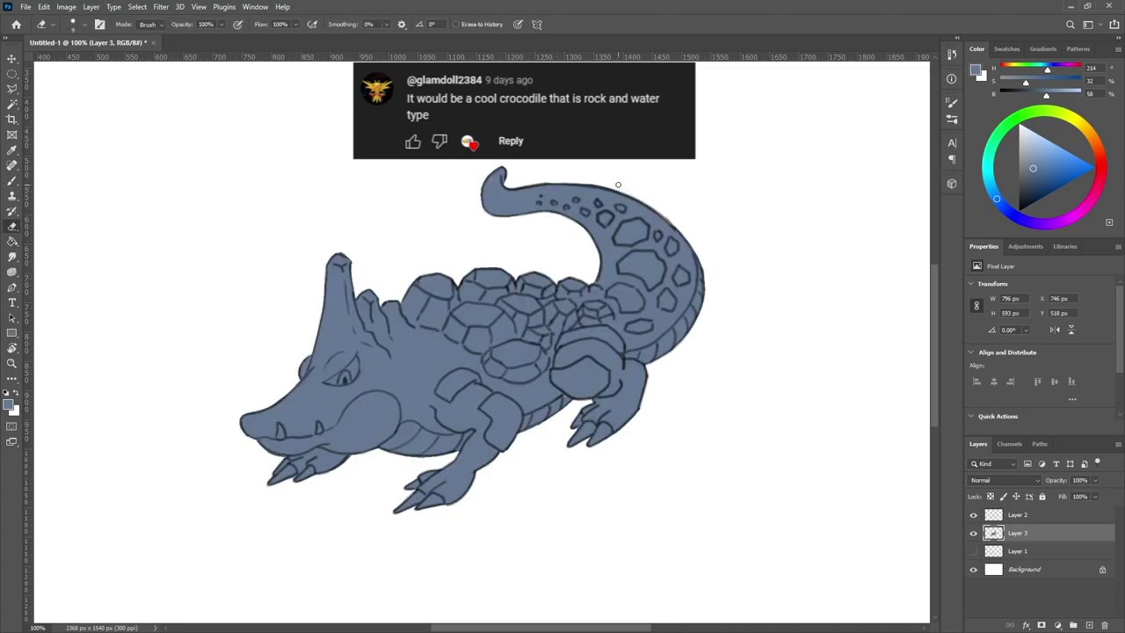
On a new top layer, ink the head, neck ridges and rocky back contour in black with 46% brush smoothing.
{"action": "left_click", "coordinate": [1073, 625]}
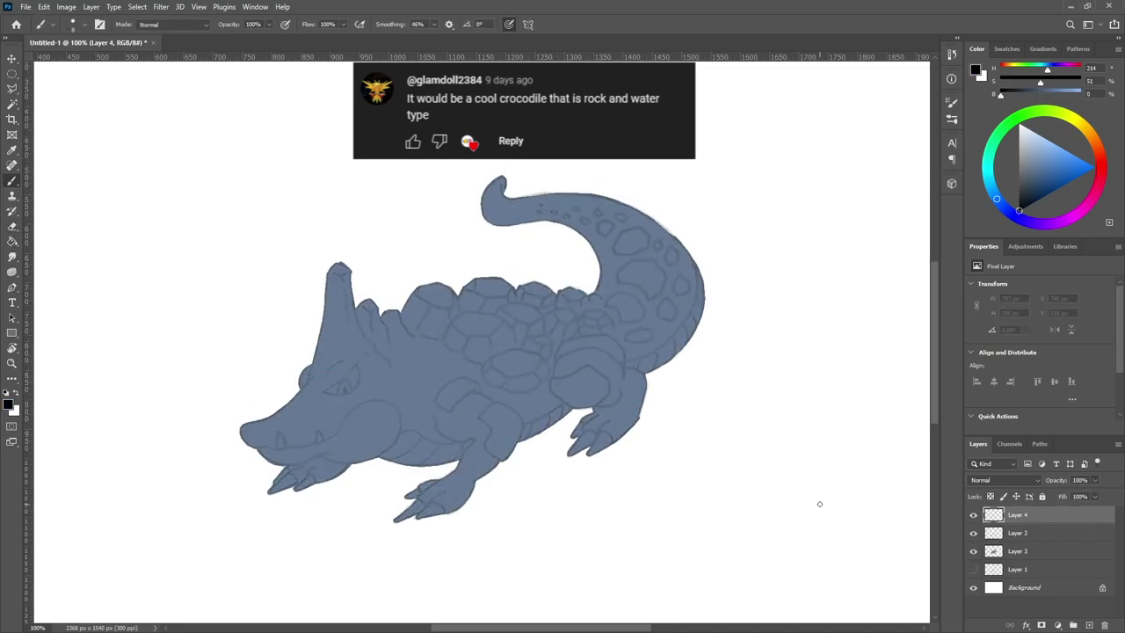
{"action": "mouse_move", "coordinate": [245, 438]}
{"action": "left_mouse_down"}
{"action": "mouse_move", "coordinate": [241, 424]}
{"action": "mouse_move", "coordinate": [315, 376]}
{"action": "mouse_move", "coordinate": [327, 297]}
{"action": "mouse_move", "coordinate": [351, 270]}
{"action": "mouse_move", "coordinate": [392, 371]}
{"action": "left_mouse_up"}
{"action": "left_click_drag", "start_coordinate": [310, 363], "coordinate": [299, 390]}
{"action": "mouse_move", "coordinate": [357, 310]}
{"action": "left_mouse_down"}
{"action": "mouse_move", "coordinate": [374, 304]}
{"action": "mouse_move", "coordinate": [398, 354]}
{"action": "mouse_move", "coordinate": [436, 282]}
{"action": "mouse_move", "coordinate": [585, 294]}
{"action": "left_mouse_up"}
{"action": "mouse_move", "coordinate": [256, 448]}
{"action": "left_mouse_down"}
{"action": "mouse_move", "coordinate": [331, 463]}
{"action": "mouse_move", "coordinate": [397, 442]}
{"action": "mouse_move", "coordinate": [336, 434]}
{"action": "mouse_move", "coordinate": [304, 450]}
{"action": "left_mouse_up"}
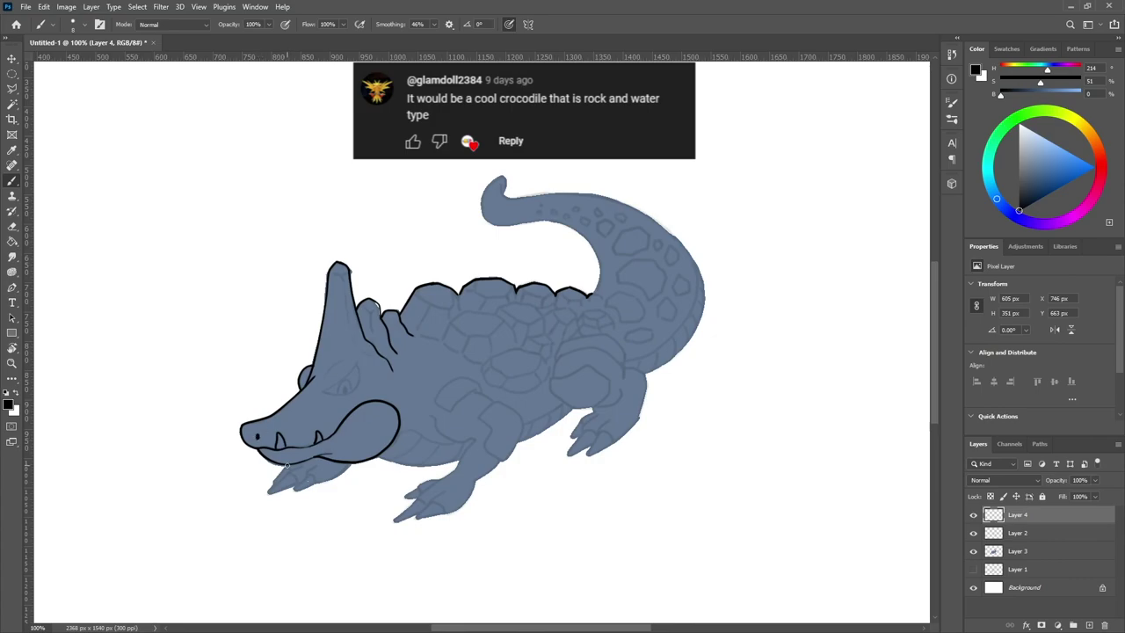
Ink the front legs with their claws, the belly edge and the hind leg.
{"action": "left_click_drag", "start_coordinate": [287, 466], "coordinate": [270, 493]}
{"action": "mouse_move", "coordinate": [270, 493]}
{"action": "left_mouse_down"}
{"action": "mouse_move", "coordinate": [350, 465]}
{"action": "mouse_move", "coordinate": [455, 461]}
{"action": "mouse_move", "coordinate": [466, 444]}
{"action": "mouse_move", "coordinate": [409, 497]}
{"action": "mouse_move", "coordinate": [444, 508]}
{"action": "mouse_move", "coordinate": [479, 479]}
{"action": "mouse_move", "coordinate": [510, 407]}
{"action": "mouse_move", "coordinate": [512, 454]}
{"action": "mouse_move", "coordinate": [485, 422]}
{"action": "mouse_move", "coordinate": [492, 430]}
{"action": "left_mouse_up"}
{"action": "mouse_move", "coordinate": [519, 444]}
{"action": "left_mouse_down"}
{"action": "mouse_move", "coordinate": [573, 409]}
{"action": "mouse_move", "coordinate": [601, 368]}
{"action": "mouse_move", "coordinate": [635, 420]}
{"action": "mouse_move", "coordinate": [611, 418]}
{"action": "mouse_move", "coordinate": [572, 452]}
{"action": "mouse_move", "coordinate": [594, 409]}
{"action": "left_mouse_up"}
Ink the tail's full outline and the eye with its lid and brow.
{"action": "mouse_move", "coordinate": [503, 176]}
{"action": "left_mouse_down"}
{"action": "mouse_move", "coordinate": [485, 220]}
{"action": "mouse_move", "coordinate": [573, 231]}
{"action": "mouse_move", "coordinate": [589, 297]}
{"action": "mouse_move", "coordinate": [538, 195]}
{"action": "mouse_move", "coordinate": [627, 202]}
{"action": "mouse_move", "coordinate": [701, 275]}
{"action": "left_mouse_up"}
{"action": "mouse_move", "coordinate": [643, 373]}
{"action": "left_mouse_down"}
{"action": "mouse_move", "coordinate": [707, 304]}
{"action": "mouse_move", "coordinate": [702, 278]}
{"action": "left_mouse_up"}
{"action": "left_click_drag", "start_coordinate": [355, 361], "coordinate": [324, 392]}
{"action": "mouse_move", "coordinate": [324, 392]}
{"action": "left_mouse_down"}
{"action": "mouse_move", "coordinate": [346, 389]}
{"action": "mouse_move", "coordinate": [347, 363]}
{"action": "left_mouse_up"}
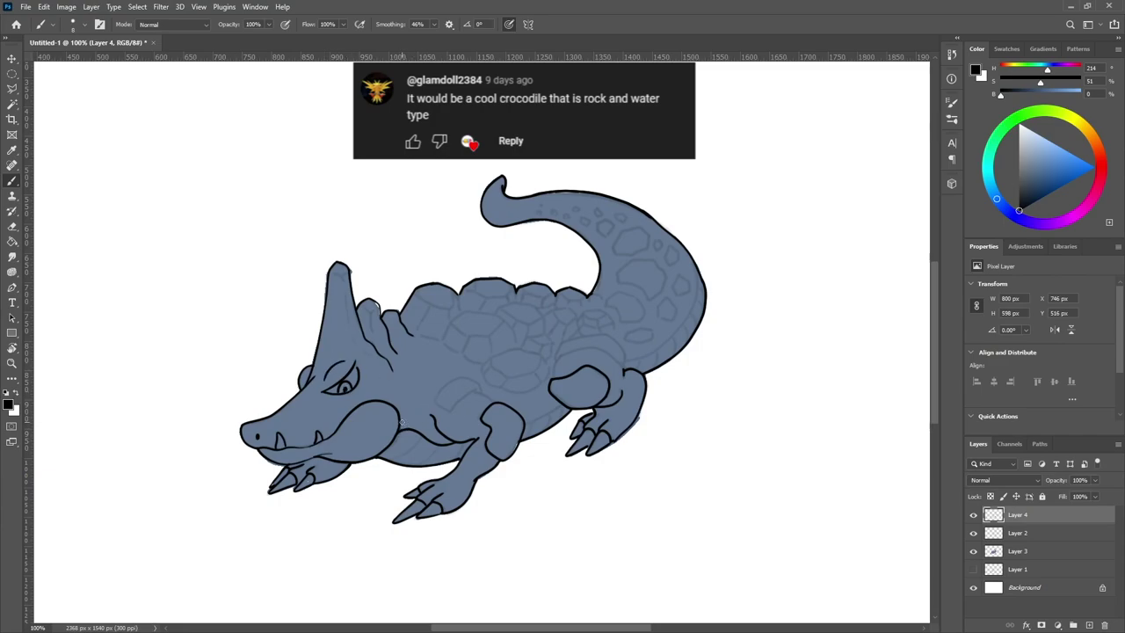
Ink the curved plates on the hind thigh and the underside line along the tail and belly.
{"action": "mouse_move", "coordinate": [553, 376]}
{"action": "left_mouse_down"}
{"action": "mouse_move", "coordinate": [607, 351]}
{"action": "mouse_move", "coordinate": [623, 369]}
{"action": "left_mouse_up"}
{"action": "mouse_move", "coordinate": [555, 362]}
{"action": "left_mouse_down"}
{"action": "mouse_move", "coordinate": [612, 338]}
{"action": "mouse_move", "coordinate": [627, 368]}
{"action": "mouse_move", "coordinate": [699, 277]}
{"action": "left_mouse_up"}
{"action": "left_click_drag", "start_coordinate": [525, 422], "coordinate": [560, 404]}
Ink the front back rock, the middle rock below it and the lower rock with their facets.
{"action": "left_click_drag", "start_coordinate": [418, 291], "coordinate": [449, 294]}
{"action": "left_click_drag", "start_coordinate": [432, 297], "coordinate": [418, 330]}
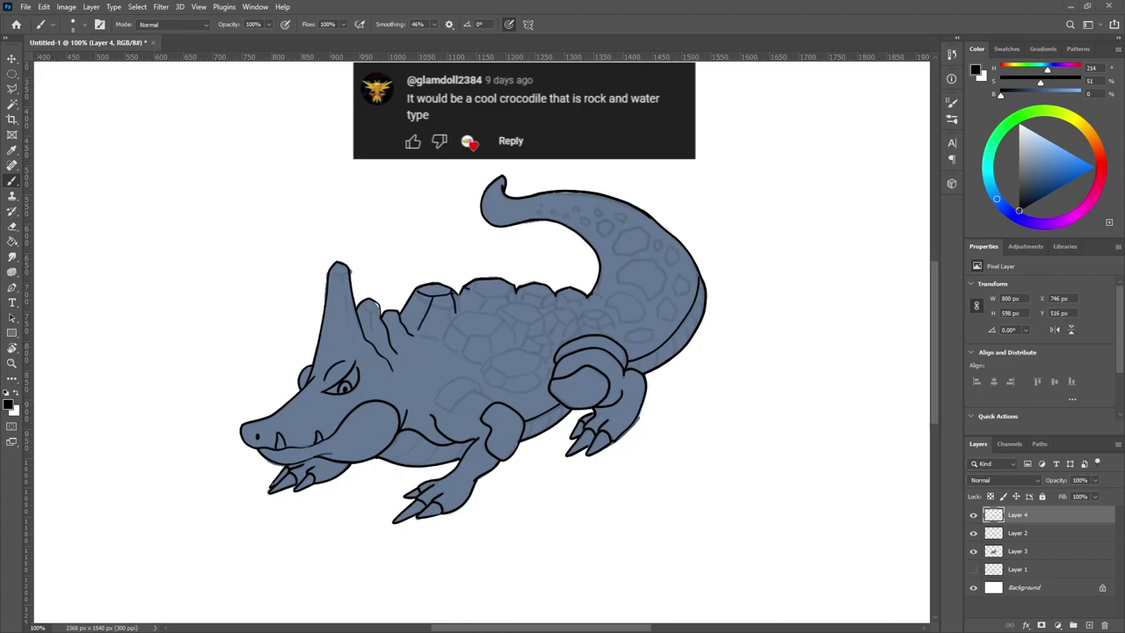
{"action": "mouse_move", "coordinate": [446, 321]}
{"action": "left_mouse_down"}
{"action": "mouse_move", "coordinate": [490, 312]}
{"action": "mouse_move", "coordinate": [500, 328]}
{"action": "left_mouse_up"}
{"action": "mouse_move", "coordinate": [413, 334]}
{"action": "left_mouse_down"}
{"action": "mouse_move", "coordinate": [532, 351]}
{"action": "mouse_move", "coordinate": [491, 364]}
{"action": "left_mouse_up"}
{"action": "left_click_drag", "start_coordinate": [492, 365], "coordinate": [529, 375]}
{"action": "key", "text": "ctrl+z"}
{"action": "mouse_move", "coordinate": [530, 351]}
{"action": "left_mouse_down"}
{"action": "mouse_move", "coordinate": [542, 360]}
{"action": "mouse_move", "coordinate": [508, 392]}
{"action": "mouse_move", "coordinate": [538, 383]}
{"action": "left_mouse_up"}
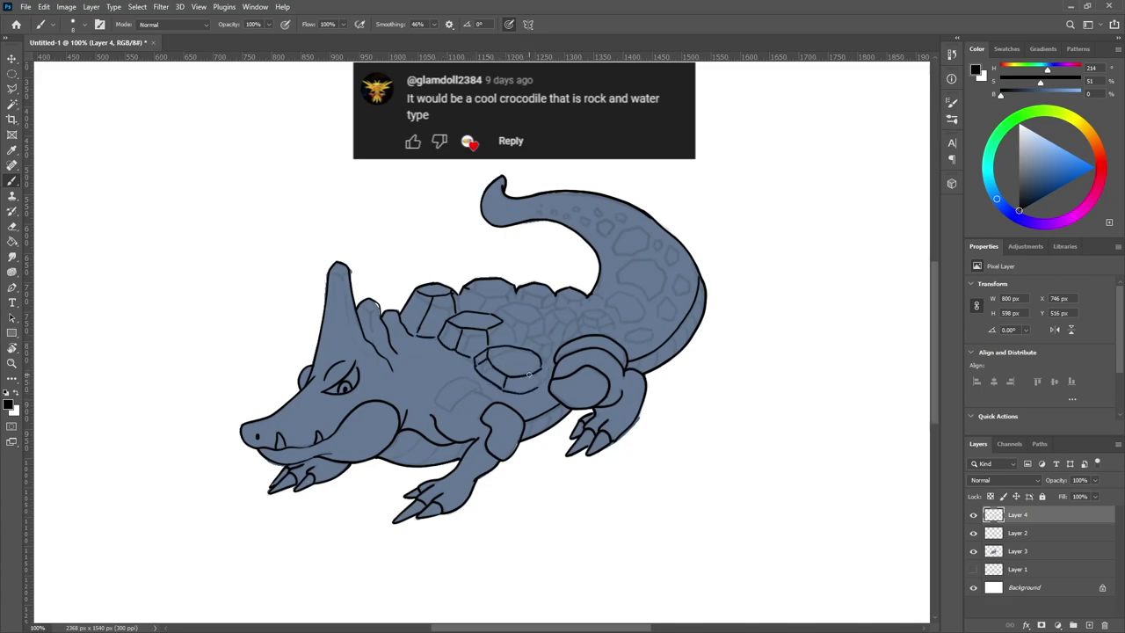
Clean up the middle rock's corner, finish its side facets and ink the facets of the upper rock behind it.
{"action": "key", "text": "e"}
{"action": "mouse_move", "coordinate": [492, 330]}
{"action": "left_mouse_down"}
{"action": "mouse_move", "coordinate": [452, 322]}
{"action": "mouse_move", "coordinate": [477, 336]}
{"action": "mouse_move", "coordinate": [500, 326]}
{"action": "left_mouse_up"}
{"action": "key", "text": "b"}
{"action": "key", "text": "ctrl+z"}
{"action": "left_click", "coordinate": [503, 322]}
{"action": "key", "text": "b"}
{"action": "left_click_drag", "start_coordinate": [502, 321], "coordinate": [512, 345]}
{"action": "mouse_move", "coordinate": [469, 288]}
{"action": "left_mouse_down"}
{"action": "mouse_move", "coordinate": [511, 291]}
{"action": "mouse_move", "coordinate": [505, 307]}
{"action": "left_mouse_up"}
{"action": "left_click_drag", "start_coordinate": [482, 298], "coordinate": [483, 309]}
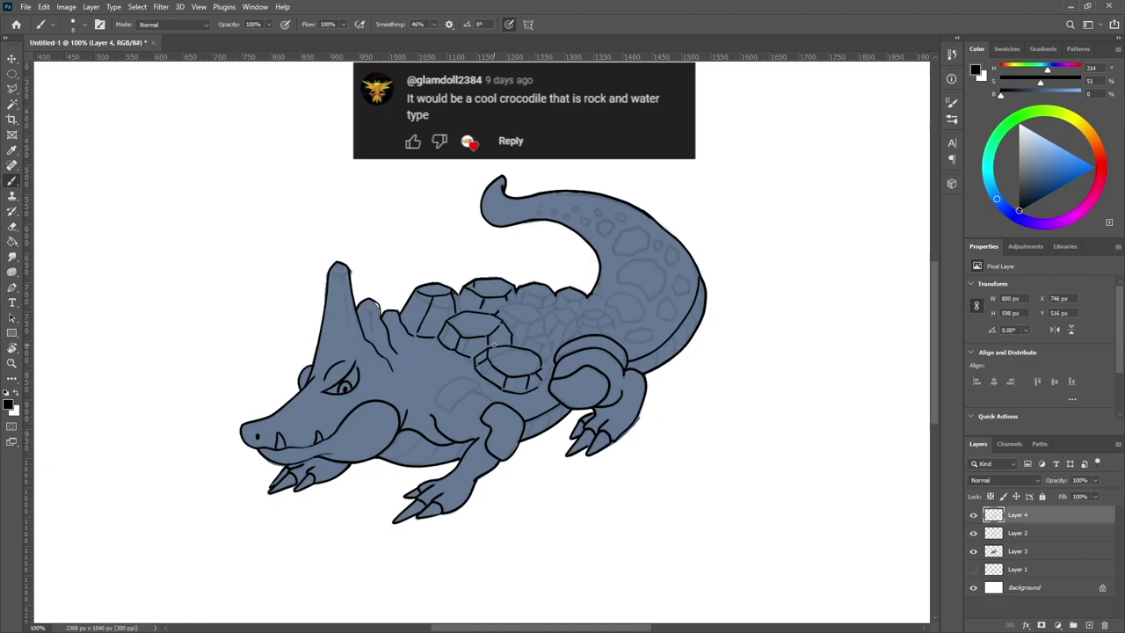
Ink the outlines and facets of the remaining small rocks towards the rear of the back.
{"action": "mouse_move", "coordinate": [500, 308]}
{"action": "left_mouse_down"}
{"action": "mouse_move", "coordinate": [538, 322]}
{"action": "mouse_move", "coordinate": [568, 312]}
{"action": "mouse_move", "coordinate": [535, 336]}
{"action": "mouse_move", "coordinate": [556, 339]}
{"action": "mouse_move", "coordinate": [529, 347]}
{"action": "mouse_move", "coordinate": [607, 315]}
{"action": "mouse_move", "coordinate": [582, 331]}
{"action": "left_mouse_up"}
{"action": "mouse_move", "coordinate": [583, 332]}
{"action": "left_mouse_down"}
{"action": "mouse_move", "coordinate": [608, 317]}
{"action": "mouse_move", "coordinate": [558, 294]}
{"action": "mouse_move", "coordinate": [587, 315]}
{"action": "left_mouse_up"}
{"action": "mouse_move", "coordinate": [522, 290]}
{"action": "left_mouse_down"}
{"action": "mouse_move", "coordinate": [555, 310]}
{"action": "mouse_move", "coordinate": [626, 315]}
{"action": "mouse_move", "coordinate": [624, 341]}
{"action": "mouse_move", "coordinate": [652, 341]}
{"action": "left_mouse_up"}
Ink the rocky spots along the tail, from the large ones at its base to the small ones near the tip.
{"action": "mouse_move", "coordinate": [661, 299]}
{"action": "left_mouse_down"}
{"action": "mouse_move", "coordinate": [677, 313]}
{"action": "mouse_move", "coordinate": [661, 320]}
{"action": "left_mouse_up"}
{"action": "mouse_move", "coordinate": [619, 260]}
{"action": "left_mouse_down"}
{"action": "mouse_move", "coordinate": [665, 274]}
{"action": "mouse_move", "coordinate": [663, 302]}
{"action": "left_mouse_up"}
{"action": "left_click_drag", "start_coordinate": [673, 274], "coordinate": [682, 293]}
{"action": "mouse_move", "coordinate": [666, 248]}
{"action": "left_mouse_down"}
{"action": "mouse_move", "coordinate": [614, 248]}
{"action": "mouse_move", "coordinate": [663, 253]}
{"action": "left_mouse_up"}
{"action": "mouse_move", "coordinate": [616, 229]}
{"action": "left_mouse_down"}
{"action": "mouse_move", "coordinate": [649, 237]}
{"action": "mouse_move", "coordinate": [605, 226]}
{"action": "mouse_move", "coordinate": [622, 224]}
{"action": "left_mouse_up"}
{"action": "mouse_move", "coordinate": [596, 208]}
{"action": "left_mouse_down"}
{"action": "mouse_move", "coordinate": [605, 214]}
{"action": "mouse_move", "coordinate": [592, 223]}
{"action": "left_mouse_up"}
{"action": "left_click_drag", "start_coordinate": [573, 204], "coordinate": [573, 219]}
{"action": "left_click_drag", "start_coordinate": [553, 210], "coordinate": [543, 214]}
{"action": "left_click_drag", "start_coordinate": [525, 209], "coordinate": [532, 214]}
Ink the plate on the front shoulder and the tips and crease lines of the large and small horns.
{"action": "mouse_move", "coordinate": [436, 401]}
{"action": "left_mouse_down"}
{"action": "mouse_move", "coordinate": [482, 386]}
{"action": "mouse_move", "coordinate": [435, 413]}
{"action": "left_mouse_up"}
{"action": "left_click_drag", "start_coordinate": [362, 305], "coordinate": [373, 335]}
{"action": "mouse_move", "coordinate": [330, 271]}
{"action": "left_mouse_down"}
{"action": "mouse_move", "coordinate": [350, 290]}
{"action": "mouse_move", "coordinate": [346, 311]}
{"action": "left_mouse_up"}
{"action": "left_click_drag", "start_coordinate": [362, 348], "coordinate": [371, 356]}
Ink the segment lines across the belly and the tail's underside, and hide the Layer 2 sketch.
{"action": "left_click_drag", "start_coordinate": [388, 436], "coordinate": [420, 458]}
{"action": "mouse_move", "coordinate": [417, 447]}
{"action": "left_mouse_down"}
{"action": "mouse_move", "coordinate": [439, 464]}
{"action": "mouse_move", "coordinate": [461, 445]}
{"action": "left_mouse_up"}
{"action": "left_click_drag", "start_coordinate": [528, 434], "coordinate": [533, 420]}
{"action": "left_click_drag", "start_coordinate": [547, 427], "coordinate": [564, 406]}
{"action": "left_click_drag", "start_coordinate": [656, 368], "coordinate": [658, 351]}
{"action": "left_click_drag", "start_coordinate": [673, 353], "coordinate": [702, 301]}
{"action": "left_click", "coordinate": [973, 534]}
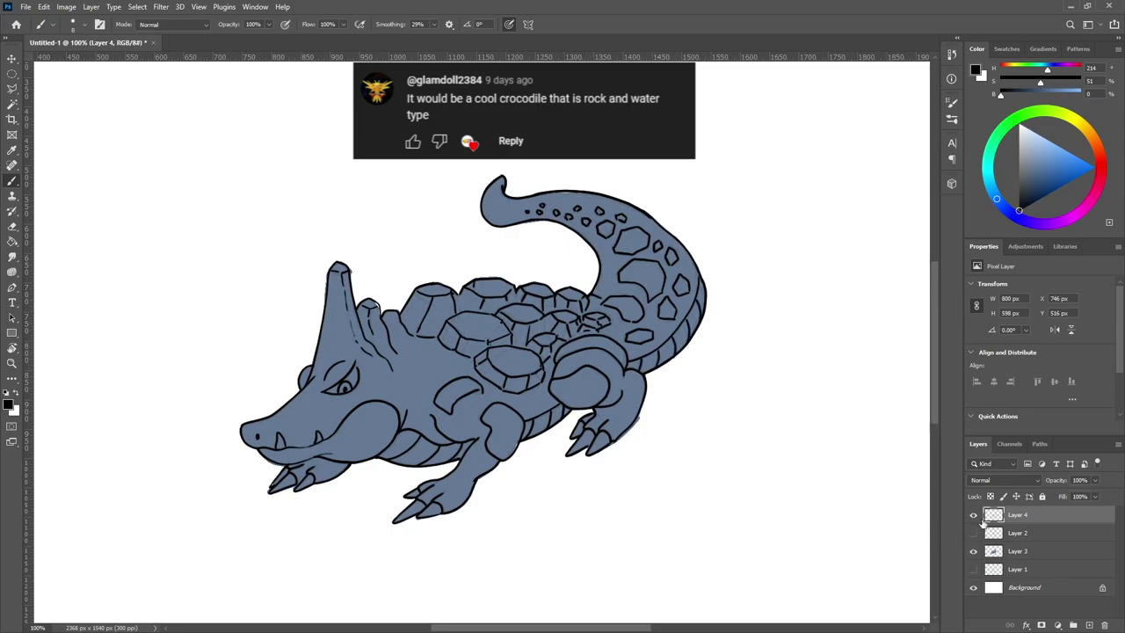
On Layer 3, fill the small horn's tip with the body blue and erase overspill around the large horn and lower jaw.
{"action": "left_click", "coordinate": [1037, 551]}
{"action": "left_click", "coordinate": [421, 372], "text": "alt"}
{"action": "left_click_drag", "start_coordinate": [374, 304], "coordinate": [379, 312]}
{"action": "key", "text": "e"}
{"action": "left_click_drag", "start_coordinate": [349, 266], "coordinate": [352, 273]}
{"action": "left_click_drag", "start_coordinate": [325, 304], "coordinate": [326, 274]}
{"action": "mouse_move", "coordinate": [262, 458]}
{"action": "left_mouse_down"}
{"action": "mouse_move", "coordinate": [283, 465]}
{"action": "mouse_move", "coordinate": [271, 495]}
{"action": "left_mouse_up"}
Erase the remaining blue overspill around the hind foot and snout with a smaller eraser.
{"action": "key", "text": "b"}
{"action": "key", "text": "e"}
{"action": "key", "text": "bracketleft"}
{"action": "key", "text": "bracketleft"}
{"action": "key", "text": "bracketleft"}
{"action": "key", "text": "bracketleft"}
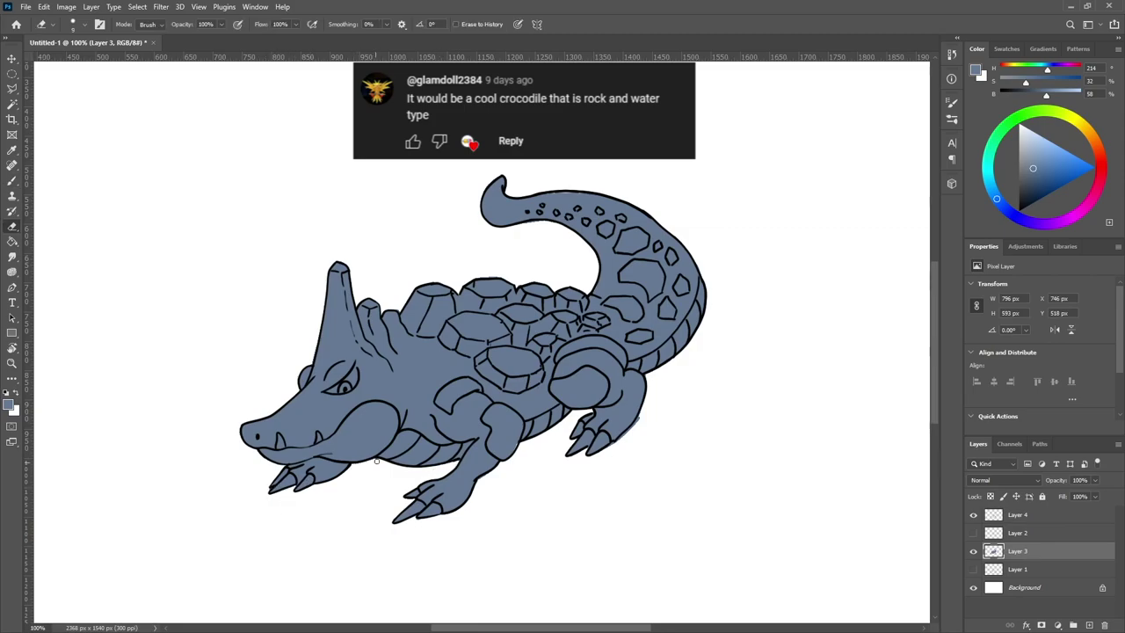
{"action": "left_click_drag", "start_coordinate": [636, 420], "coordinate": [615, 447]}
{"action": "left_click_drag", "start_coordinate": [588, 450], "coordinate": [572, 455]}
{"action": "left_click", "coordinate": [239, 419]}
{"action": "key", "text": "b"}
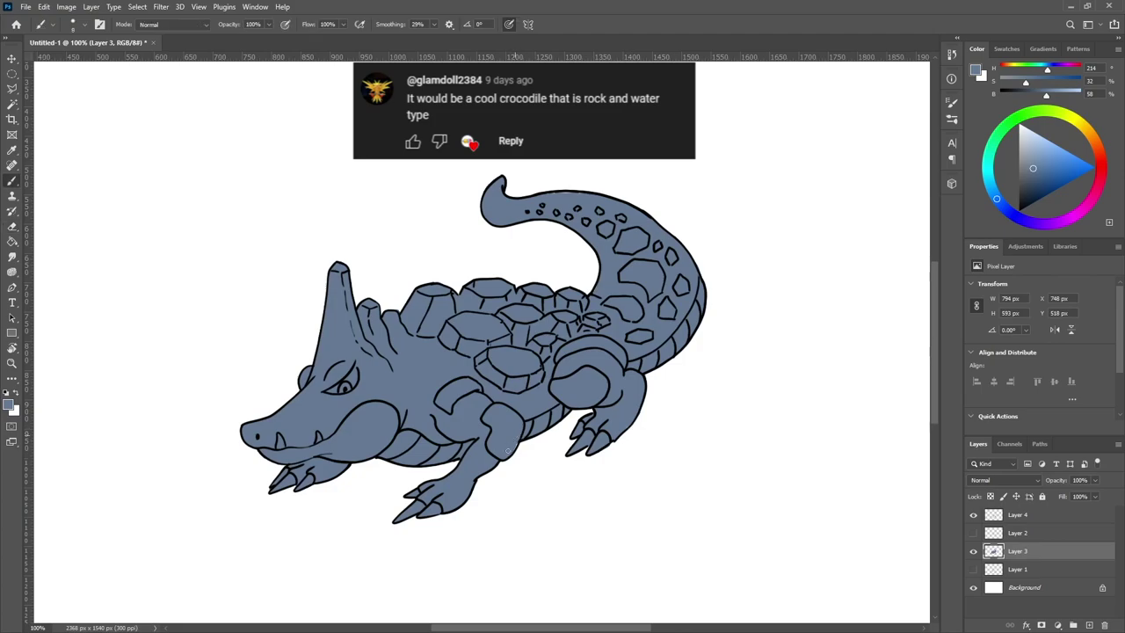
{"action": "key", "text": "e"}
{"action": "key", "text": "b"}
{"action": "key", "text": "e"}
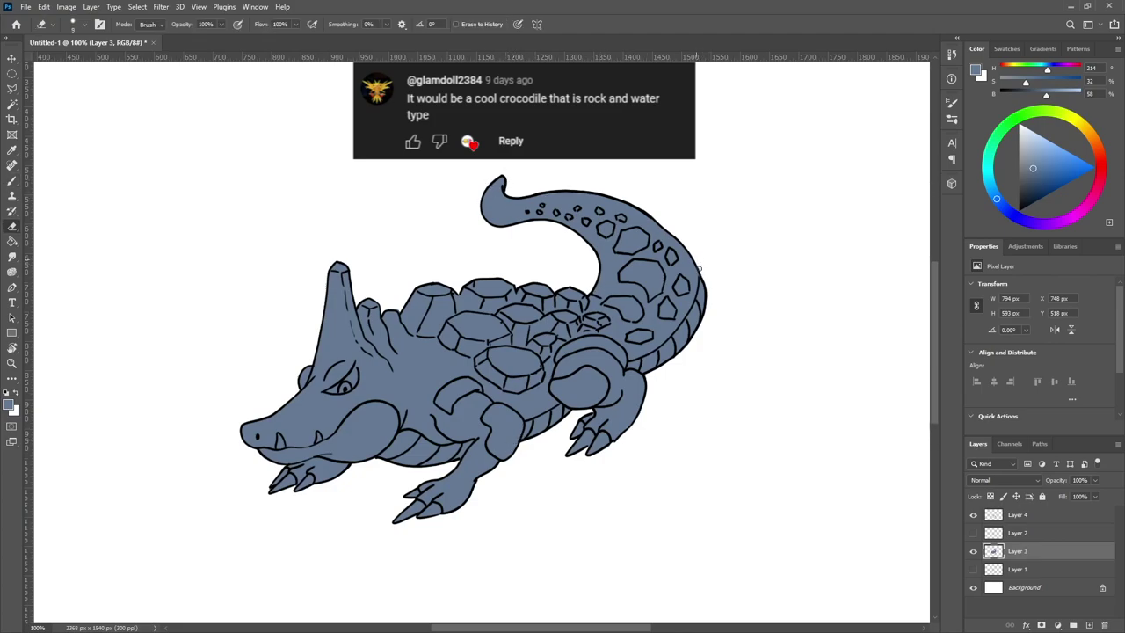
Load Layer 3's outline as a selection and, on a new layer above it, brush soft dark-blue shading along the tail.
{"action": "left_click", "coordinate": [993, 552], "text": "ctrl"}
{"action": "left_click", "coordinate": [1089, 624]}
{"action": "left_click", "coordinate": [1034, 184]}
{"action": "key", "text": "bracketright"}
{"action": "key", "text": "bracketright"}
{"action": "key", "text": "bracketright"}
{"action": "key", "text": "bracketright"}
{"action": "key", "text": "bracketright"}
{"action": "key", "text": "bracketright"}
{"action": "key", "text": "bracketright"}
{"action": "key", "text": "bracketright"}
{"action": "key", "text": "bracketright"}
{"action": "key", "text": "bracketright"}
{"action": "key", "text": "bracketright"}
{"action": "key", "text": "bracketright"}
{"action": "key", "text": "bracketright"}
{"action": "key", "text": "bracketright"}
{"action": "key", "text": "bracketright"}
{"action": "key", "text": "b"}
{"action": "key", "text": "bracketright"}
{"action": "key", "text": "bracketright"}
{"action": "key", "text": "bracketleft"}
{"action": "key", "text": "bracketleft"}
{"action": "key", "text": "bracketleft"}
{"action": "key", "text": "bracketleft"}
{"action": "left_click", "coordinate": [1039, 190]}
{"action": "left_click_drag", "start_coordinate": [486, 224], "coordinate": [619, 268]}
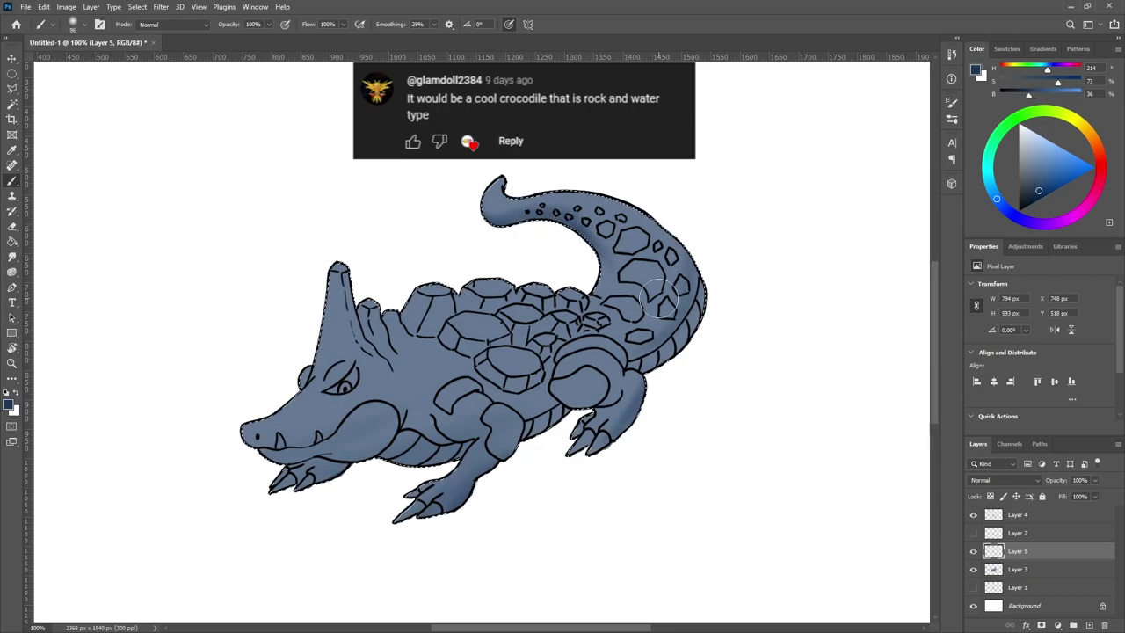
Brush soft dark-blue shading beneath the back rocks, along the snout and on the far front foot.
{"action": "left_click_drag", "start_coordinate": [422, 348], "coordinate": [466, 367]}
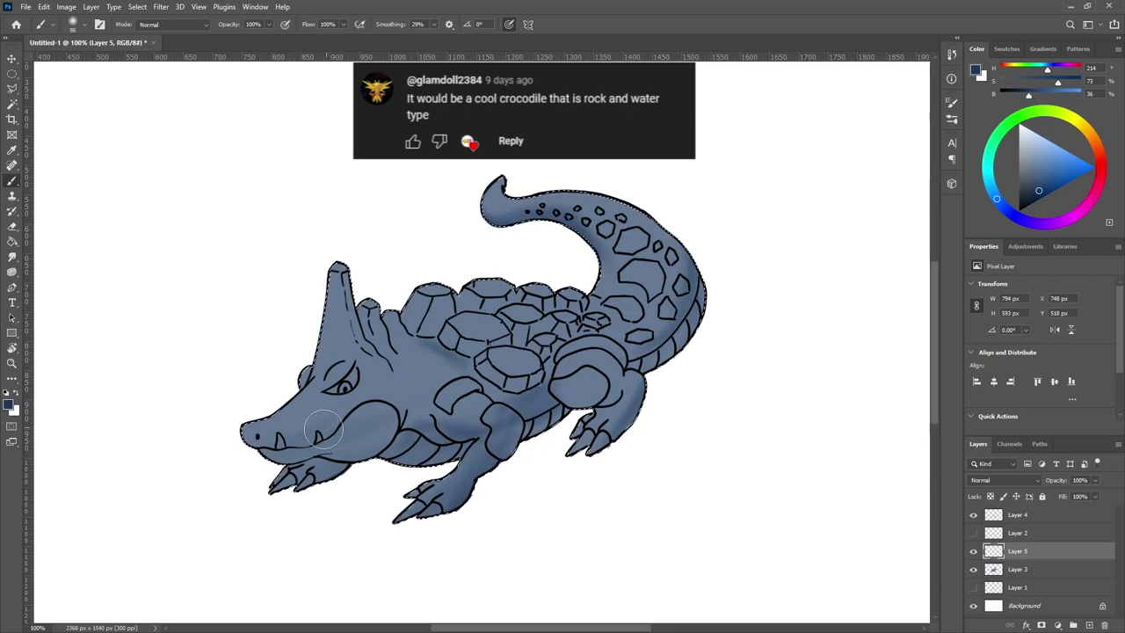
{"action": "left_click_drag", "start_coordinate": [290, 439], "coordinate": [330, 430]}
{"action": "left_click_drag", "start_coordinate": [292, 473], "coordinate": [330, 466]}
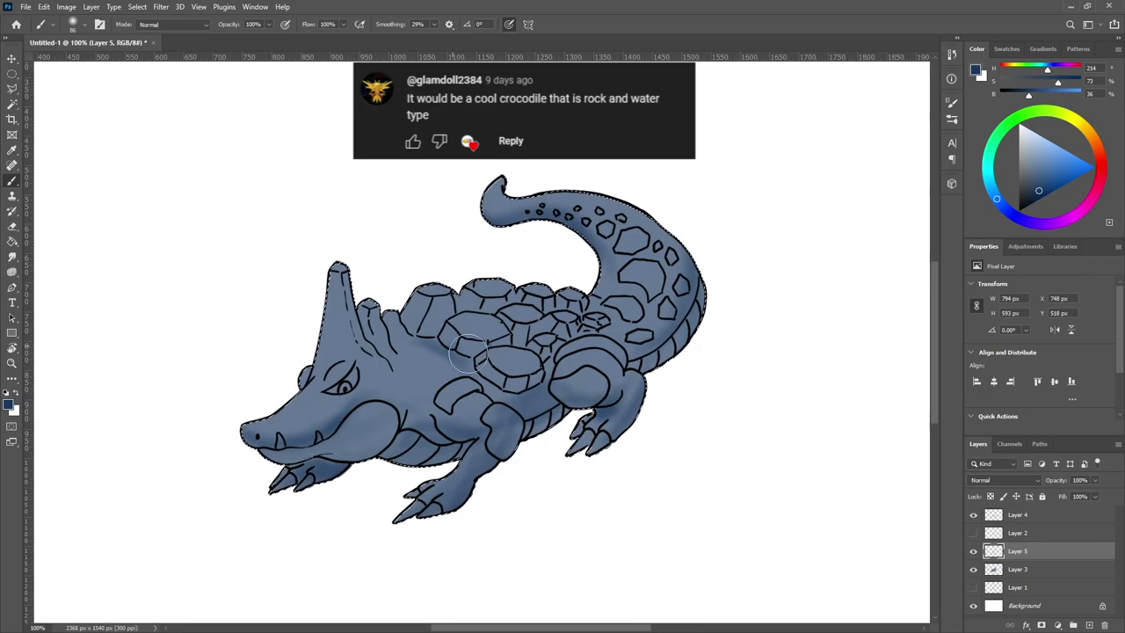
On Layer 3, paint the lower jaw, throat, belly and tail underside pale yellow with a hard brush, hiding the Layer 5 shading.
{"action": "left_click", "coordinate": [1068, 569]}
{"action": "key", "text": "shift+]"}
{"action": "key", "text": "shift+]"}
{"action": "key", "text": "shift+]"}
{"action": "key", "text": "shift+]"}
{"action": "left_click", "coordinate": [1037, 138]}
{"action": "left_click", "coordinate": [1072, 117]}
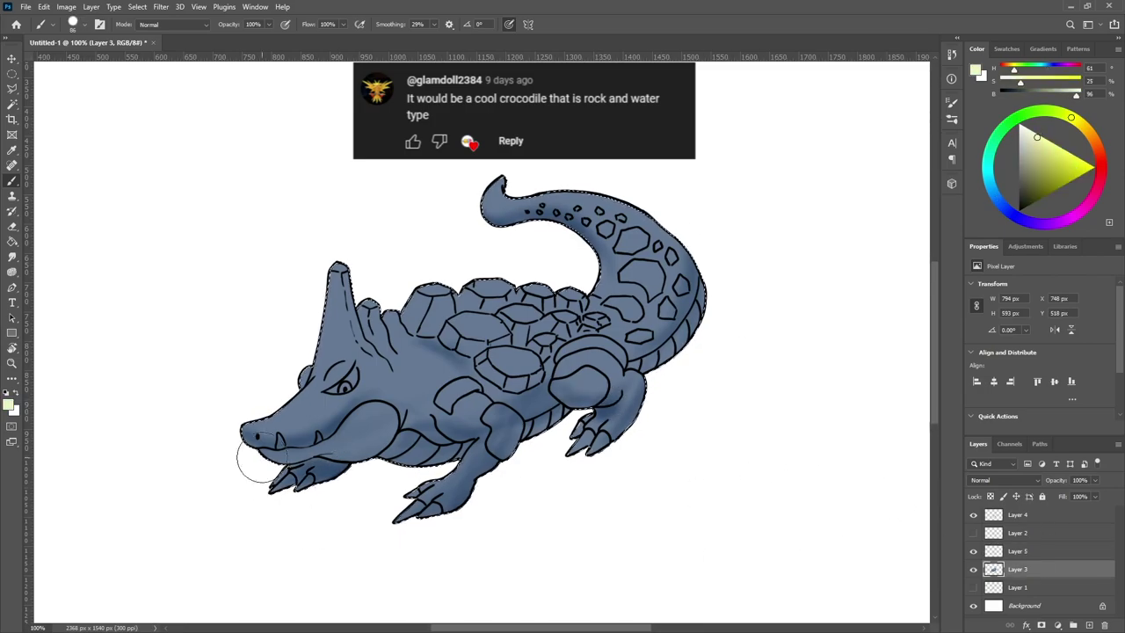
{"action": "mouse_move", "coordinate": [259, 451]}
{"action": "left_mouse_down"}
{"action": "mouse_move", "coordinate": [339, 430]}
{"action": "mouse_move", "coordinate": [389, 447]}
{"action": "left_mouse_up"}
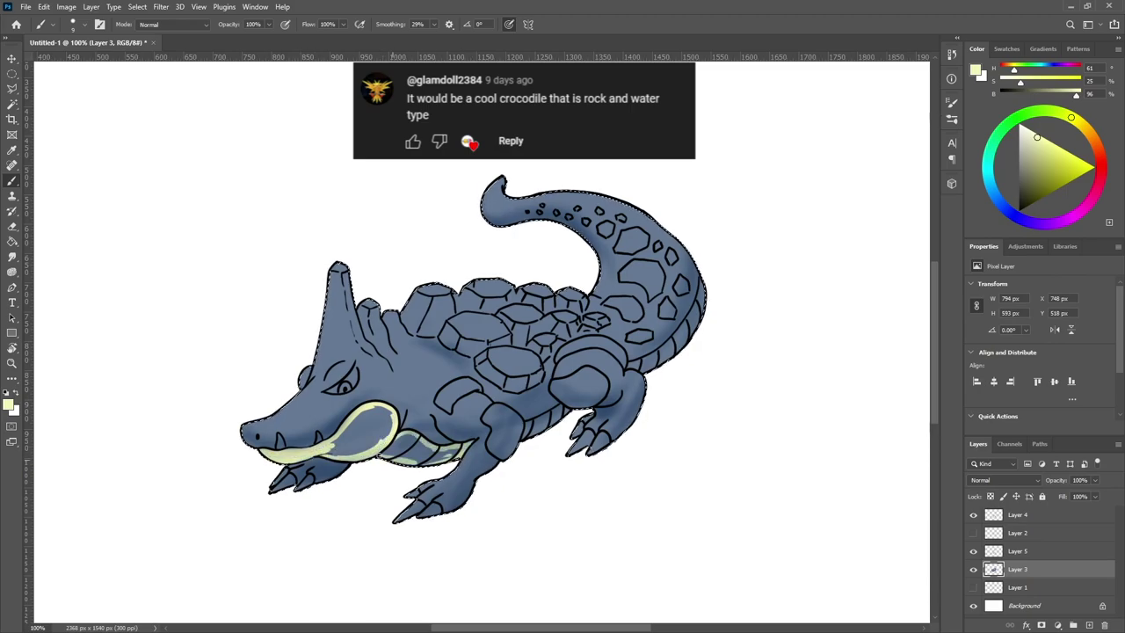
{"action": "left_click", "coordinate": [973, 551]}
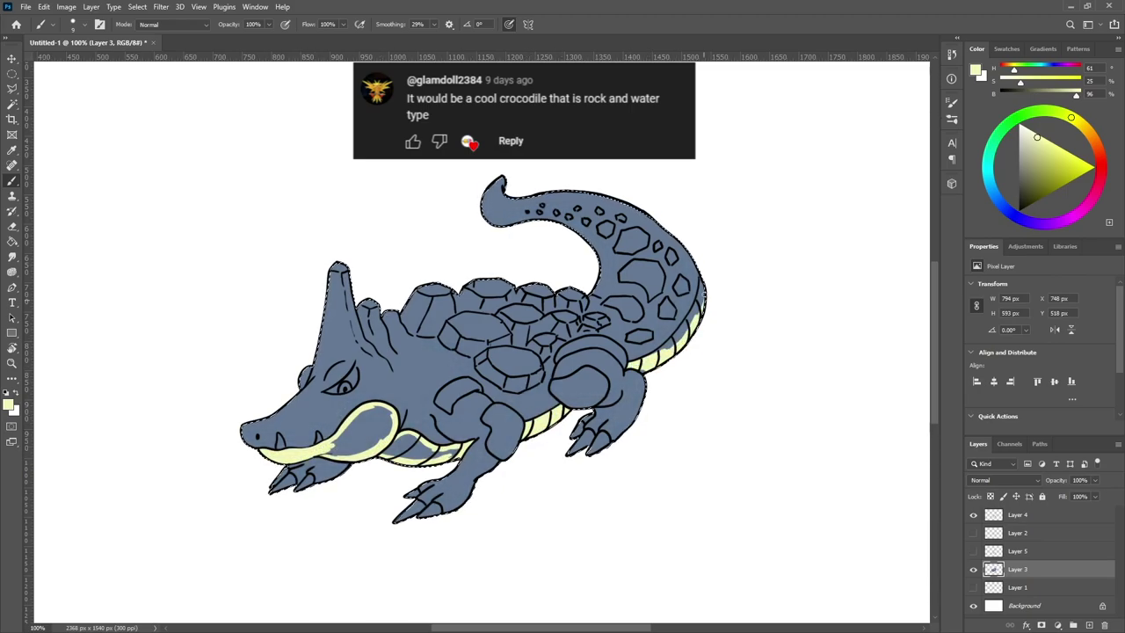
{"action": "left_click_drag", "start_coordinate": [344, 443], "coordinate": [380, 424]}
Paint the claws and the white of the eye pale cream and the iris orange, and switch to black on Layer 4.
{"action": "left_click", "coordinate": [1025, 128]}
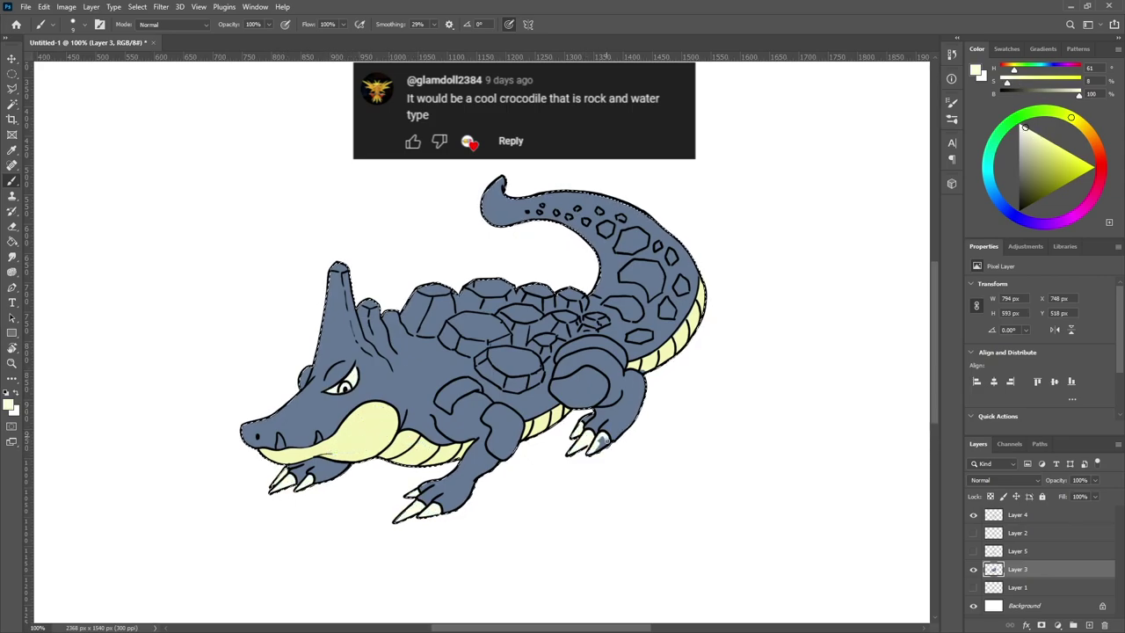
{"action": "left_click", "coordinate": [1088, 131]}
{"action": "left_click", "coordinate": [1070, 158]}
{"action": "left_click", "coordinate": [1095, 141]}
{"action": "left_click_drag", "start_coordinate": [342, 387], "coordinate": [346, 384]}
{"action": "left_click", "coordinate": [1018, 514]}
{"action": "left_click", "coordinate": [1020, 210]}
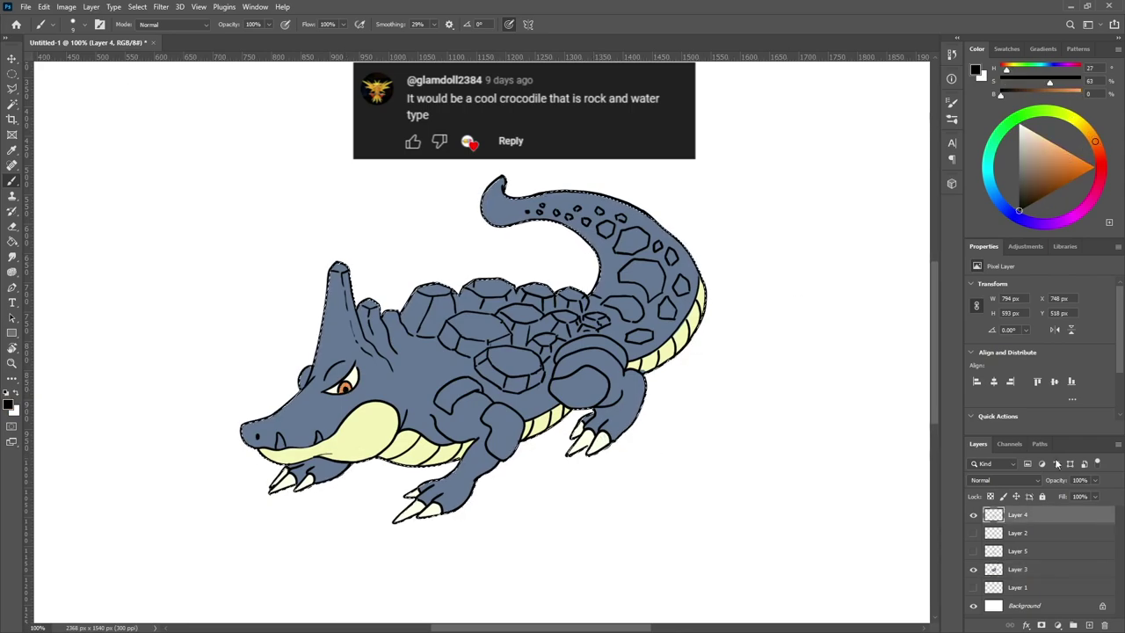
On Layer 3, paint the two visible teeth with the pale cream of the claws.
{"action": "left_click", "coordinate": [1037, 568]}
{"action": "left_click", "coordinate": [1024, 127]}
{"action": "left_click", "coordinate": [307, 482], "text": "alt"}
{"action": "left_click_drag", "start_coordinate": [280, 437], "coordinate": [280, 444]}
{"action": "left_click_drag", "start_coordinate": [318, 433], "coordinate": [318, 439]}
Paint the front elbow plate, the hind thigh plate and the tail spots dark slate blue.
{"action": "left_click", "coordinate": [629, 408], "text": "alt"}
{"action": "left_click", "coordinate": [1025, 181]}
{"action": "left_click_drag", "start_coordinate": [493, 446], "coordinate": [496, 409]}
{"action": "left_click_drag", "start_coordinate": [552, 384], "coordinate": [573, 404]}
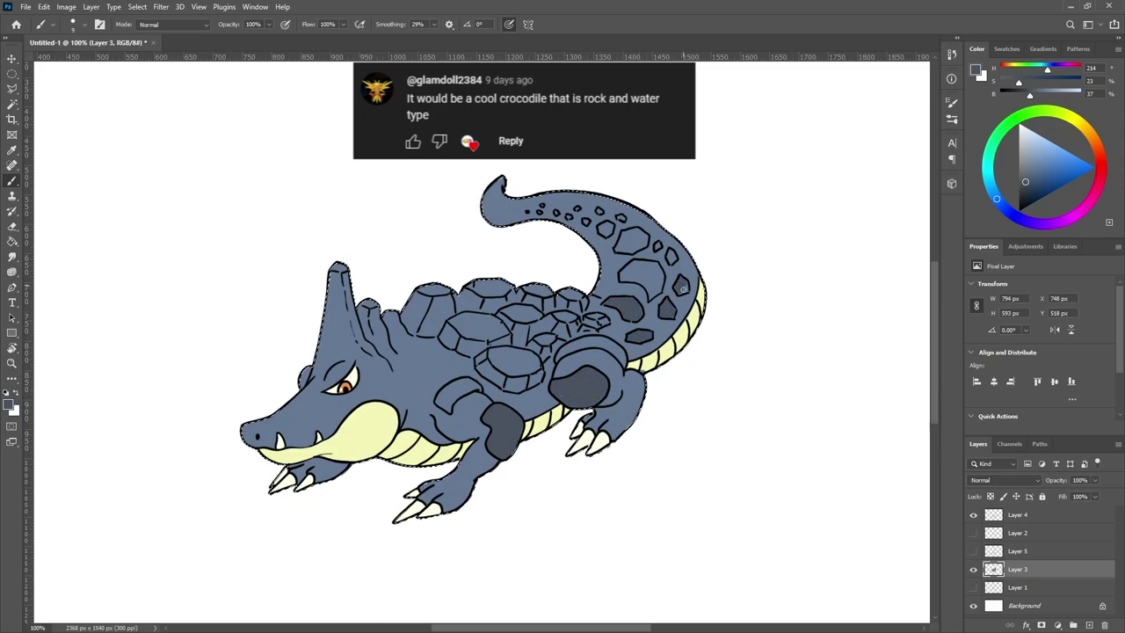
{"action": "left_click_drag", "start_coordinate": [629, 264], "coordinate": [628, 271]}
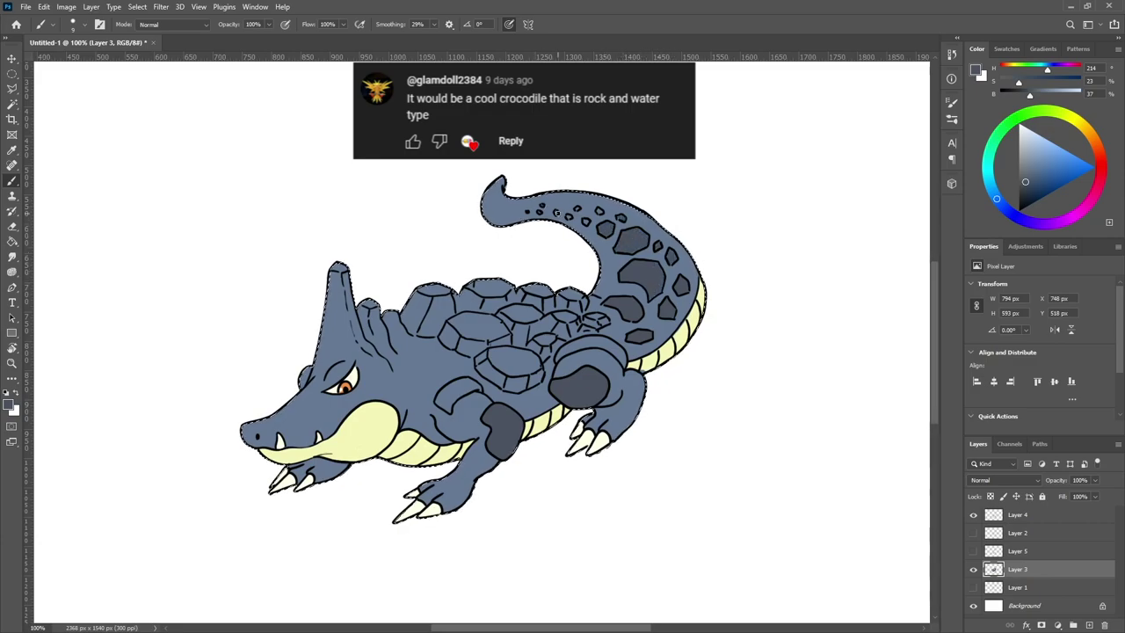
Paint the flat tops of the back rocks a lighter blue.
{"action": "left_click", "coordinate": [1033, 158]}
{"action": "left_click_drag", "start_coordinate": [420, 290], "coordinate": [448, 289]}
{"action": "mouse_move", "coordinate": [508, 286]}
{"action": "left_mouse_down"}
{"action": "mouse_move", "coordinate": [485, 289]}
{"action": "mouse_move", "coordinate": [505, 286]}
{"action": "left_mouse_up"}
{"action": "left_click_drag", "start_coordinate": [524, 288], "coordinate": [580, 296]}
{"action": "mouse_move", "coordinate": [459, 324]}
{"action": "left_mouse_down"}
{"action": "mouse_move", "coordinate": [490, 340]}
{"action": "mouse_move", "coordinate": [540, 341]}
{"action": "left_mouse_up"}
{"action": "mouse_move", "coordinate": [492, 355]}
{"action": "left_mouse_down"}
{"action": "mouse_move", "coordinate": [516, 352]}
{"action": "mouse_move", "coordinate": [527, 369]}
{"action": "left_mouse_up"}
Paint the front shoulder plate and the upper hind thigh band with the elbow plate's dark slate blue.
{"action": "left_click", "coordinate": [500, 421], "text": "alt"}
{"action": "mouse_move", "coordinate": [447, 405]}
{"action": "left_mouse_down"}
{"action": "mouse_move", "coordinate": [466, 380]}
{"action": "mouse_move", "coordinate": [480, 391]}
{"action": "left_mouse_up"}
{"action": "mouse_move", "coordinate": [561, 356]}
{"action": "left_mouse_down"}
{"action": "mouse_move", "coordinate": [599, 343]}
{"action": "mouse_move", "coordinate": [624, 360]}
{"action": "left_mouse_up"}
Paint the shaded side facets of the back rocks a darker blue.
{"action": "left_click", "coordinate": [520, 414], "text": "alt"}
{"action": "left_click", "coordinate": [1033, 175]}
{"action": "left_click_drag", "start_coordinate": [431, 324], "coordinate": [448, 297]}
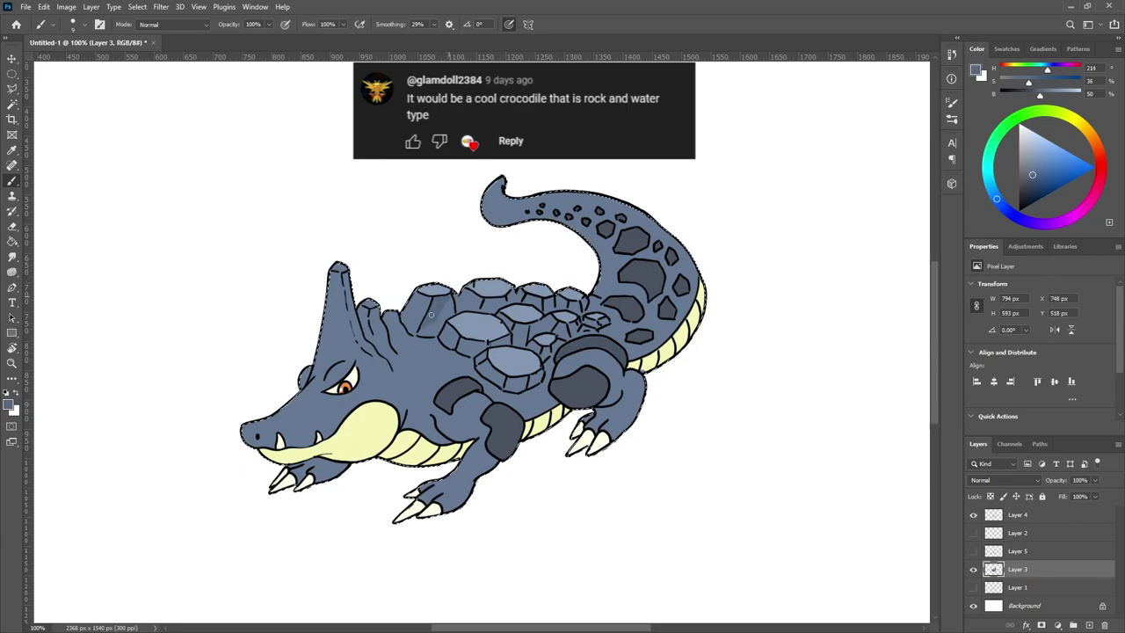
{"action": "mouse_move", "coordinate": [465, 342]}
{"action": "left_mouse_down"}
{"action": "mouse_move", "coordinate": [506, 344]}
{"action": "mouse_move", "coordinate": [462, 343]}
{"action": "left_mouse_up"}
{"action": "left_click_drag", "start_coordinate": [510, 385], "coordinate": [523, 385]}
{"action": "left_click_drag", "start_coordinate": [543, 354], "coordinate": [572, 334]}
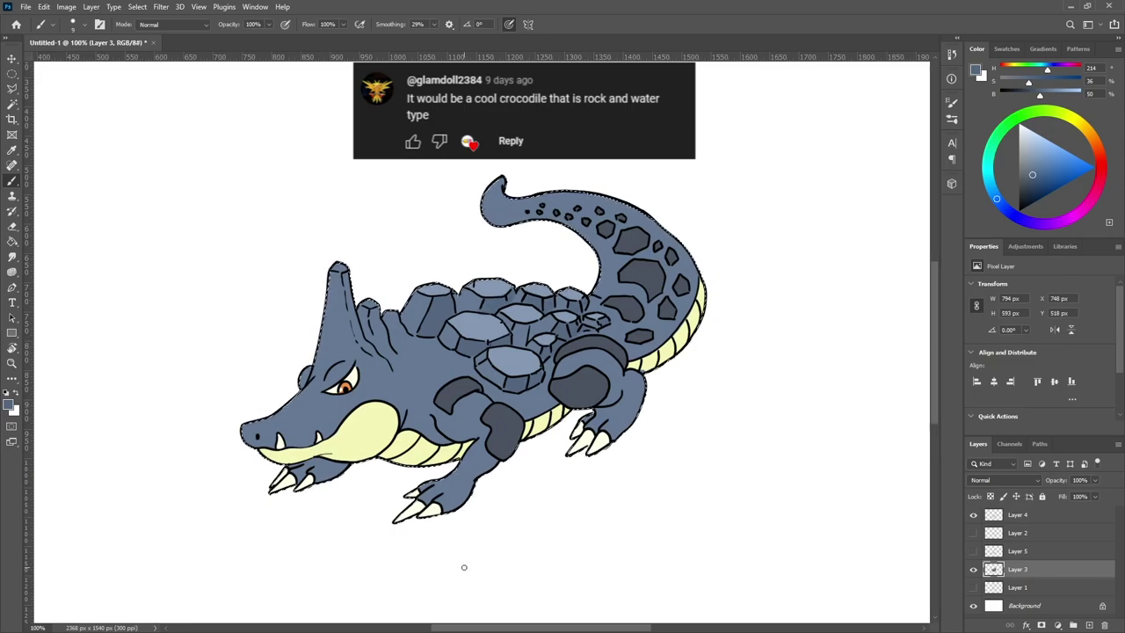
Clear the selection and touch up the black line art around the back rocks on Layer 4.
{"action": "key", "text": "ctrl+d"}
{"action": "key", "text": "alt+]"}
{"action": "key", "text": "d"}
{"action": "key", "text": "e"}
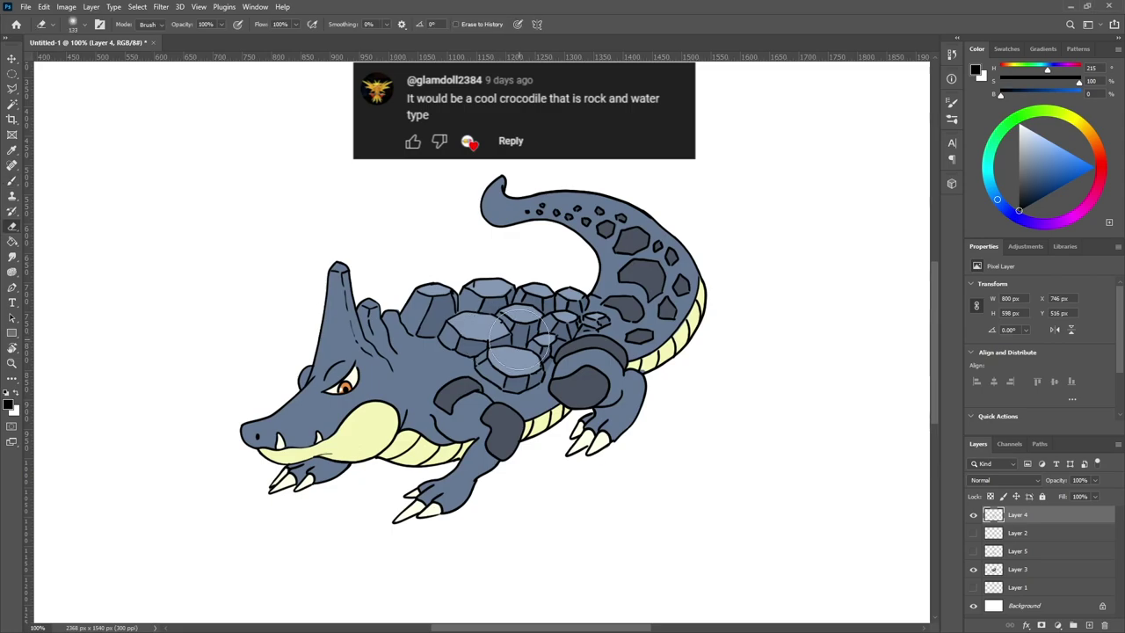
{"action": "key", "text": "bracketleft"}
{"action": "key", "text": "bracketleft"}
{"action": "key", "text": "bracketleft"}
{"action": "key", "text": "b"}
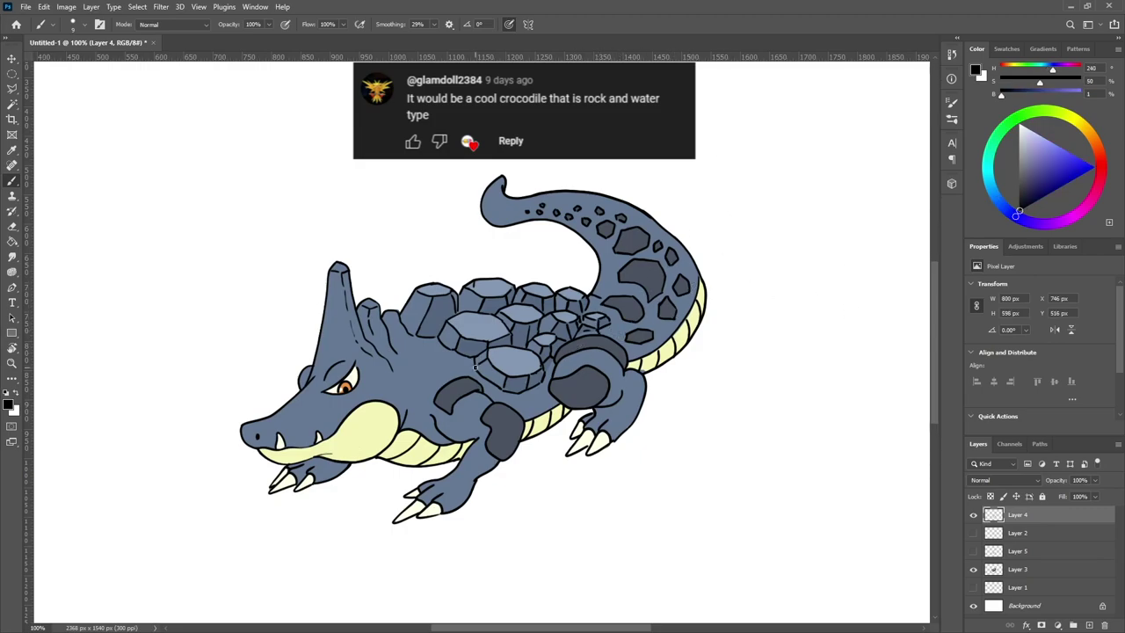
{"action": "key", "text": "e"}
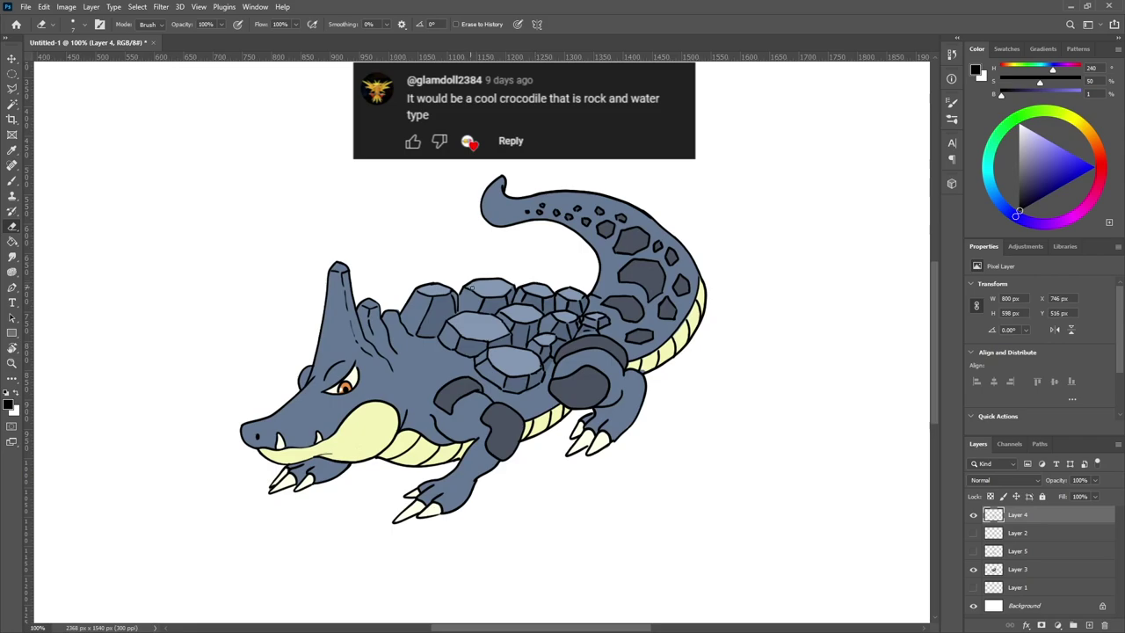
{"action": "key", "text": "b"}
On Layer 3, touch up the lower rock's side colour and the pale yellow where the tail underside meets the hind leg.
{"action": "left_click", "coordinate": [1059, 567]}
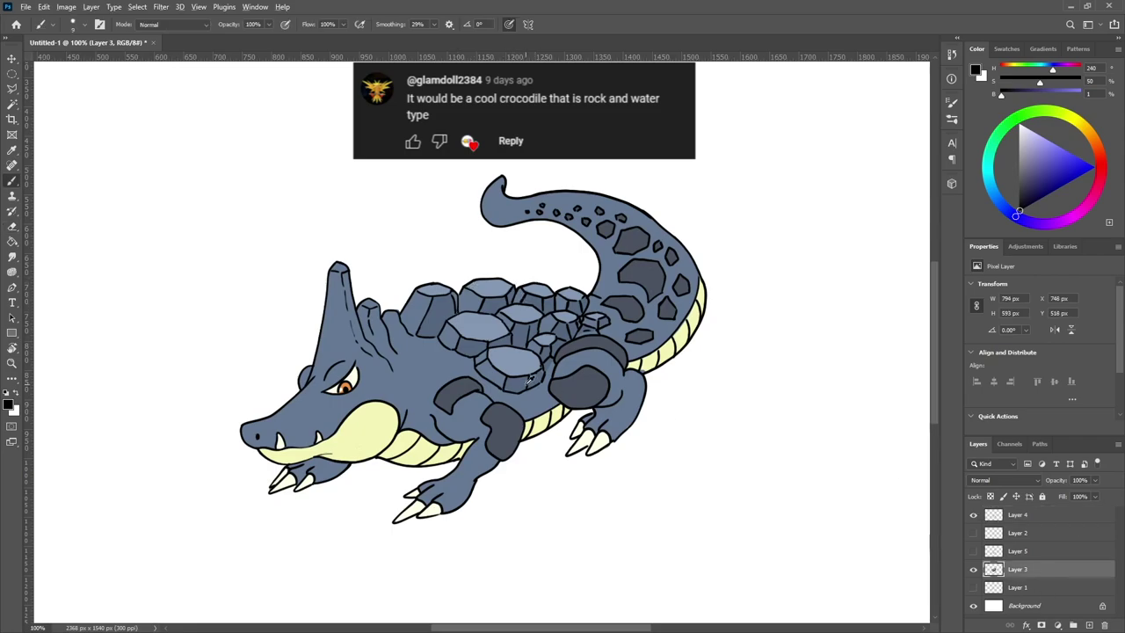
{"action": "left_click", "coordinate": [519, 383], "text": "alt"}
{"action": "left_click", "coordinate": [643, 371], "text": "alt"}
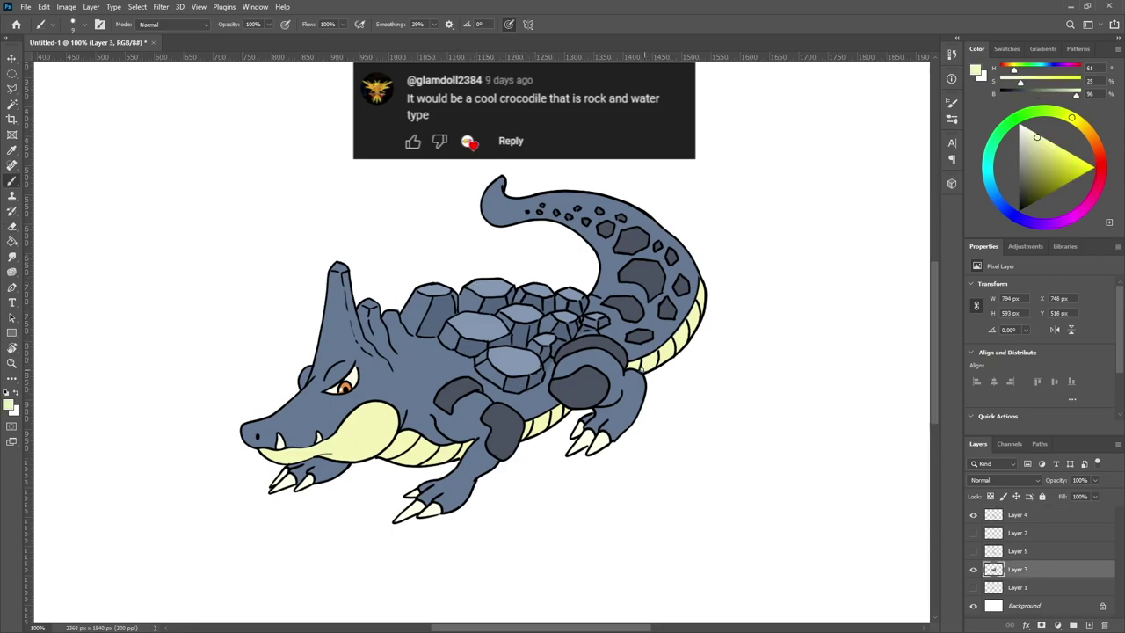
Delete the Layer 2 sketch and the Layer 5 shading, and add a new empty layer above Layer 3.
{"action": "left_click", "coordinate": [973, 551]}
{"action": "left_click", "coordinate": [973, 551]}
{"action": "left_click", "coordinate": [1046, 533]}
{"action": "left_click", "coordinate": [1053, 551], "text": "shift"}
{"action": "key", "text": "Delete"}
{"action": "left_click", "coordinate": [1089, 625]}
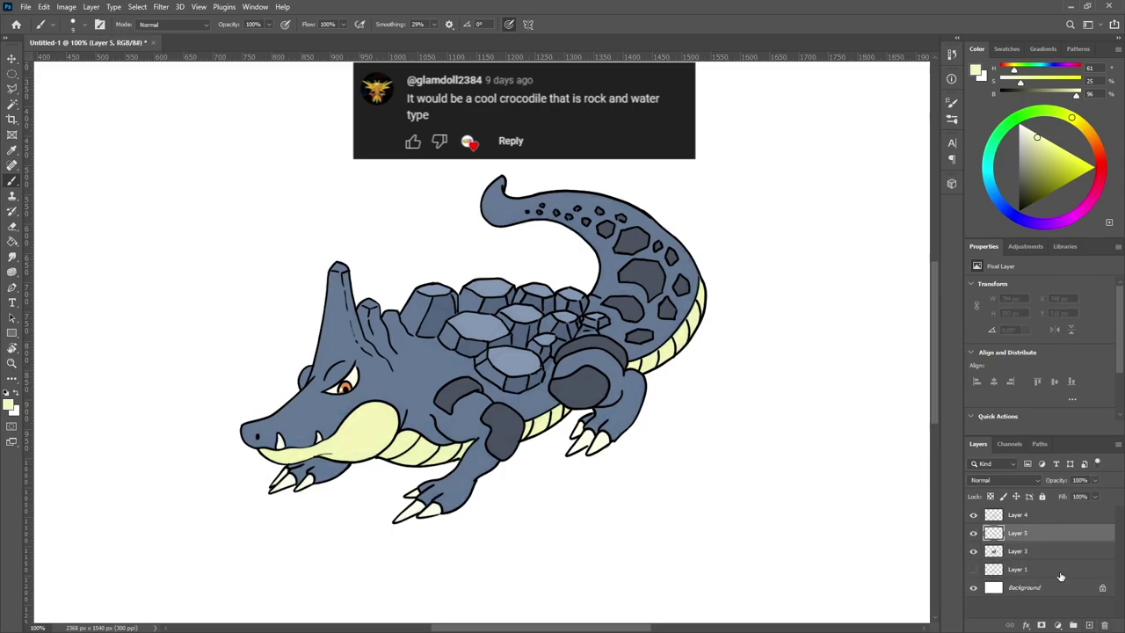
Within Layer 3's outline, paint hard grey Multiply shadows on the new layer over the hind leg, belly and tail underside.
{"action": "left_click", "coordinate": [1037, 551]}
{"action": "left_click", "coordinate": [993, 551], "text": "ctrl"}
{"action": "left_click", "coordinate": [1017, 533]}
{"action": "left_click", "coordinate": [1025, 186]}
{"action": "left_click", "coordinate": [1020, 161]}
{"action": "left_click", "coordinate": [973, 515]}
{"action": "left_click", "coordinate": [973, 515]}
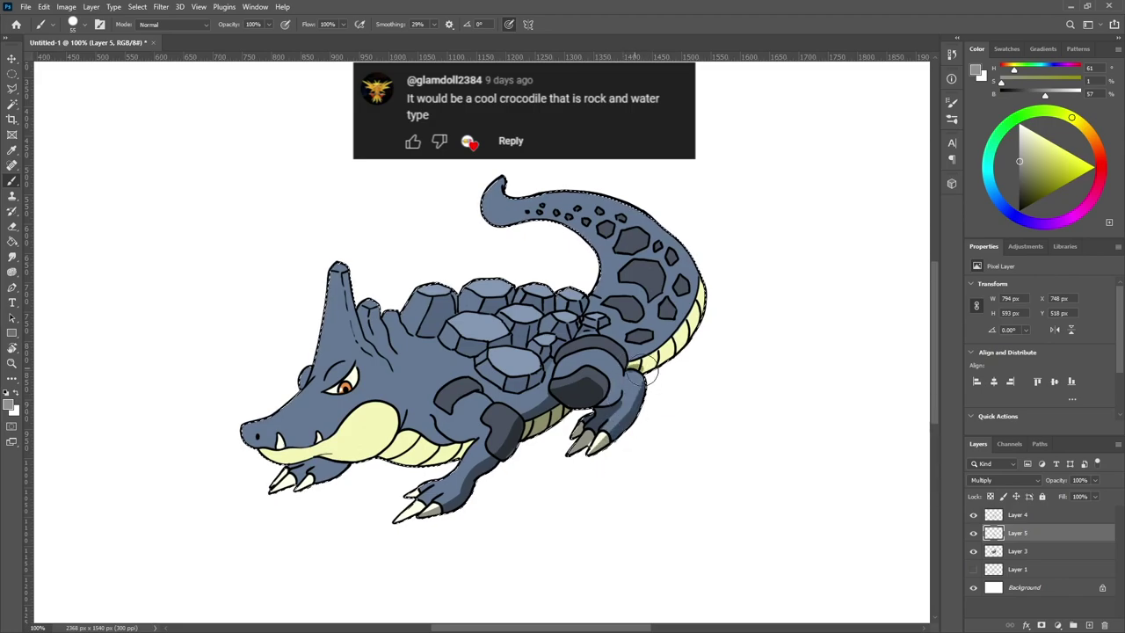
{"action": "mouse_move", "coordinate": [692, 343]}
{"action": "left_mouse_down"}
{"action": "mouse_move", "coordinate": [637, 362]}
{"action": "mouse_move", "coordinate": [590, 449]}
{"action": "left_mouse_up"}
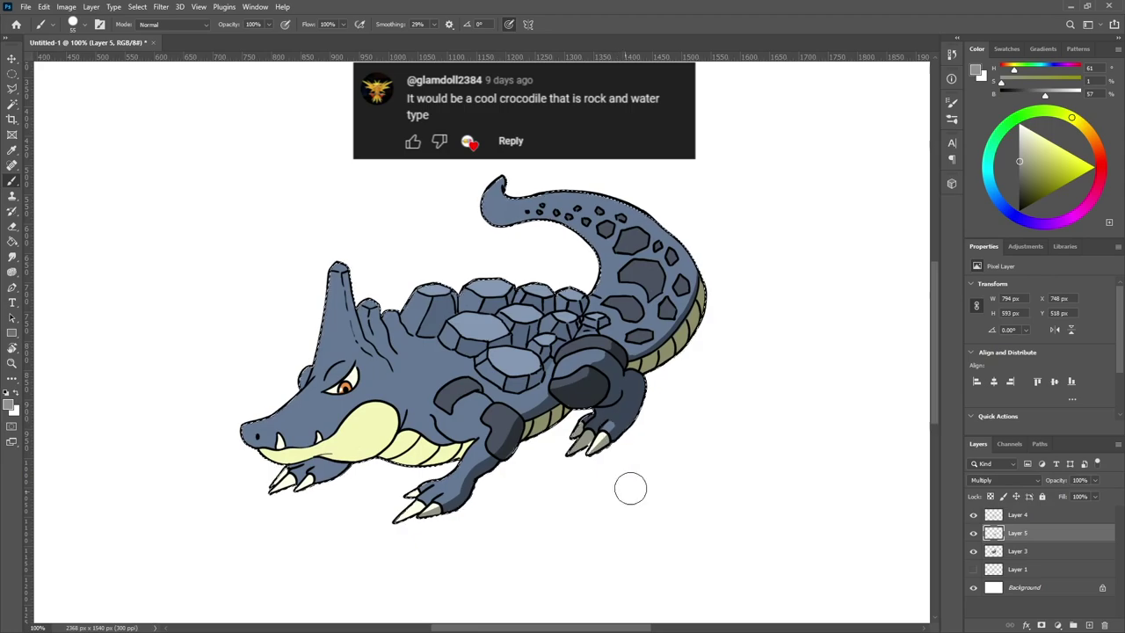
With a smaller brush, paint grey Multiply shadows under the jaw and throat, across the front belly and on the far front foot.
{"action": "key", "text": "bracketleft"}
{"action": "key", "text": "bracketleft"}
{"action": "key", "text": "bracketleft"}
{"action": "key", "text": "bracketleft"}
{"action": "key", "text": "bracketleft"}
{"action": "key", "text": "bracketleft"}
{"action": "key", "text": "bracketleft"}
{"action": "key", "text": "bracketleft"}
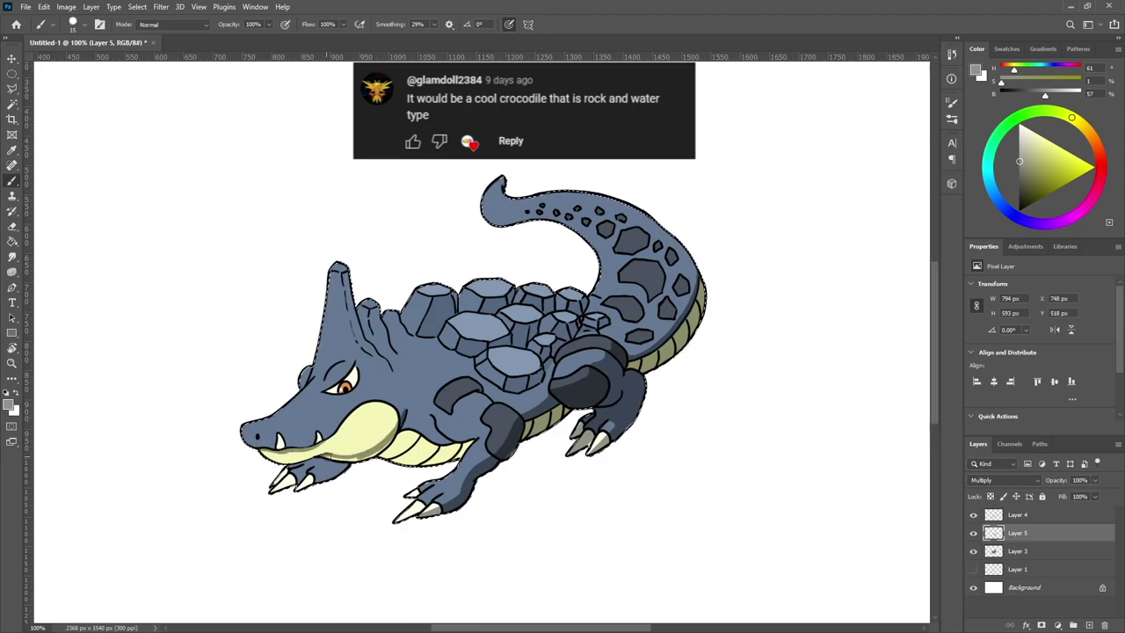
{"action": "left_click_drag", "start_coordinate": [384, 445], "coordinate": [468, 446]}
{"action": "left_click_drag", "start_coordinate": [324, 468], "coordinate": [306, 472]}
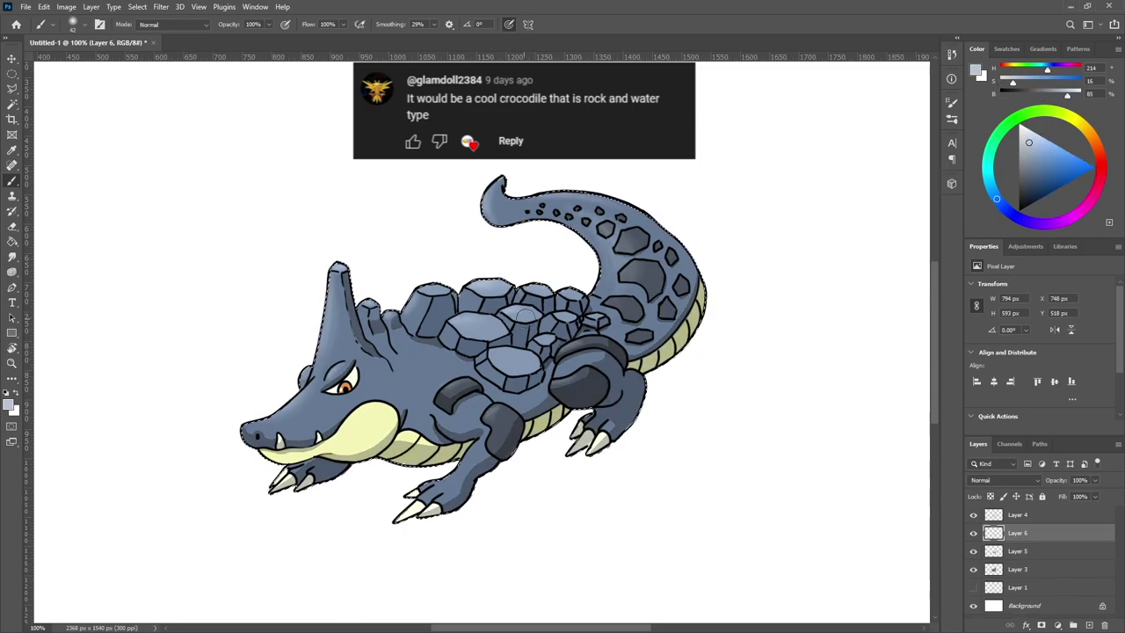
Finish the light highlights on Layer 6 over the throat, horn tip and limb plates, and clear the selection.
{"action": "left_click", "coordinate": [351, 403], "text": "alt"}
{"action": "key", "text": "ctrl+d"}
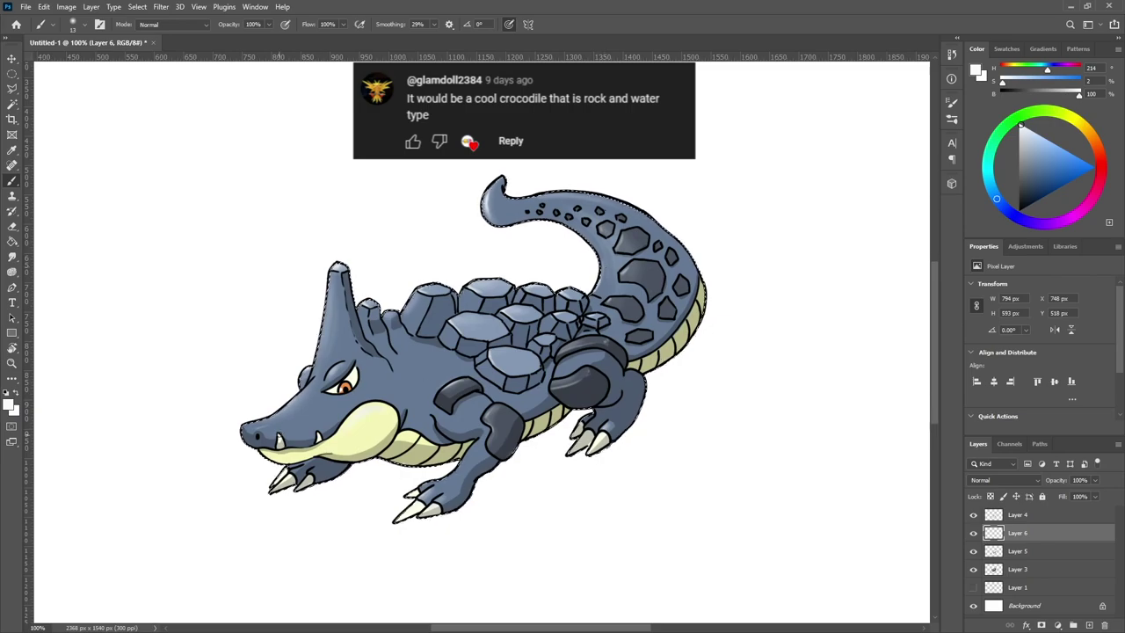
{"action": "key", "text": "ctrl+d"}
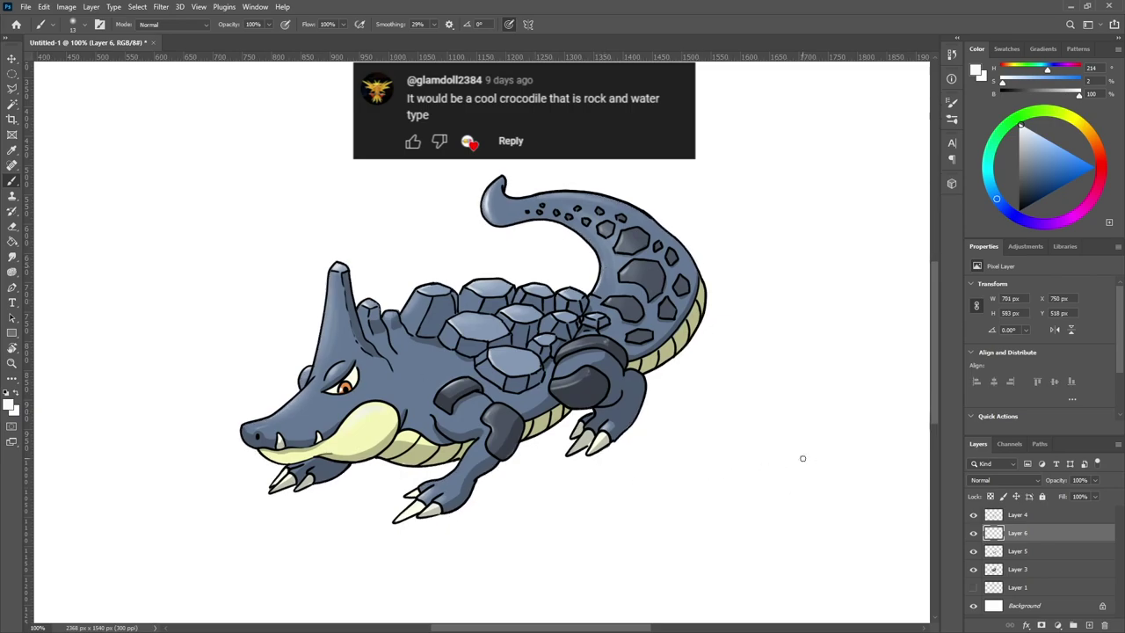
With Layer 3's outline selected, add a new empty layer above Layer 6 and set a very dark blue-grey for a soft 42 px brush.
{"action": "left_click", "coordinate": [1002, 569]}
{"action": "left_click", "coordinate": [994, 569], "text": "ctrl"}
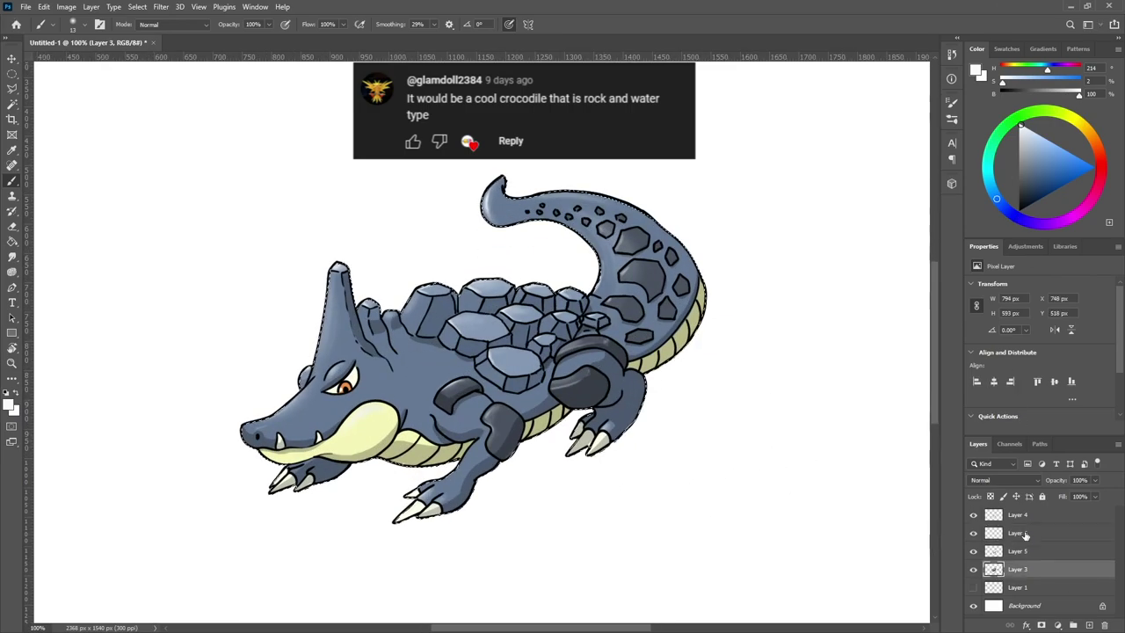
{"action": "left_click", "coordinate": [1017, 534]}
{"action": "left_click", "coordinate": [1089, 625]}
{"action": "left_click", "coordinate": [1023, 192]}
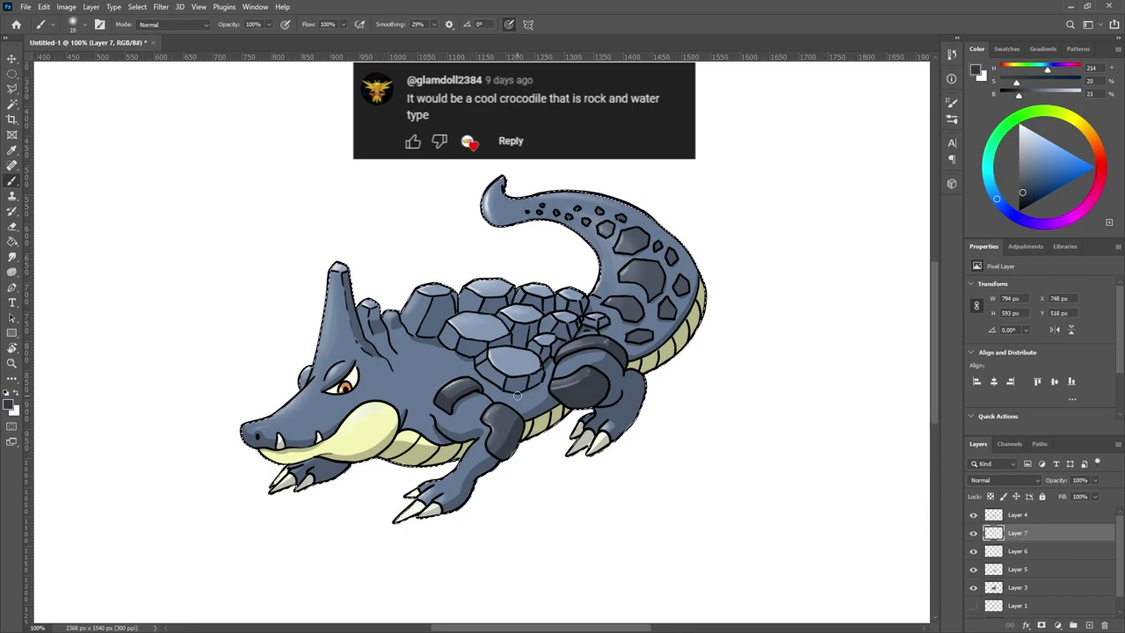
{"action": "left_click", "coordinate": [615, 395], "text": "alt"}
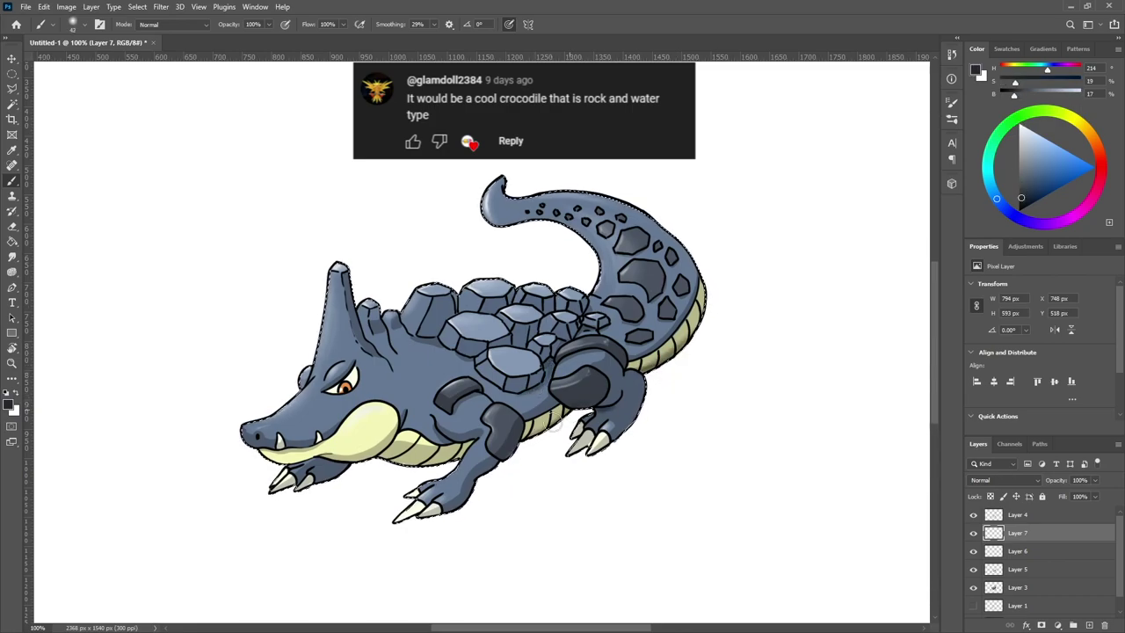